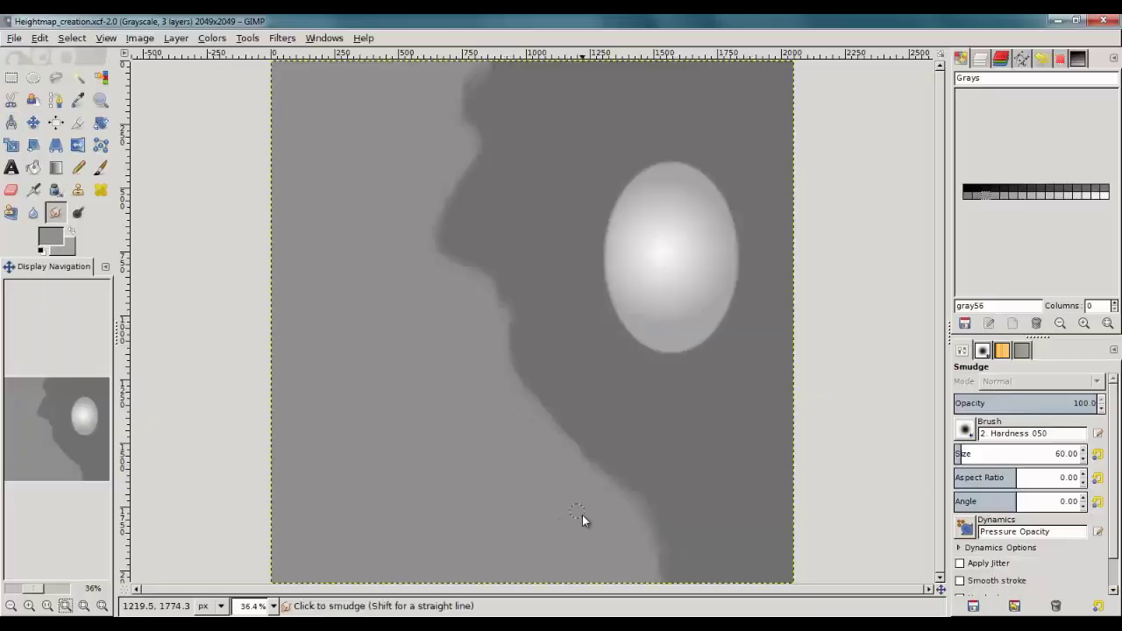
Switch to Blender and run a test render of the displaced terrain plane
key(alt+Tab)
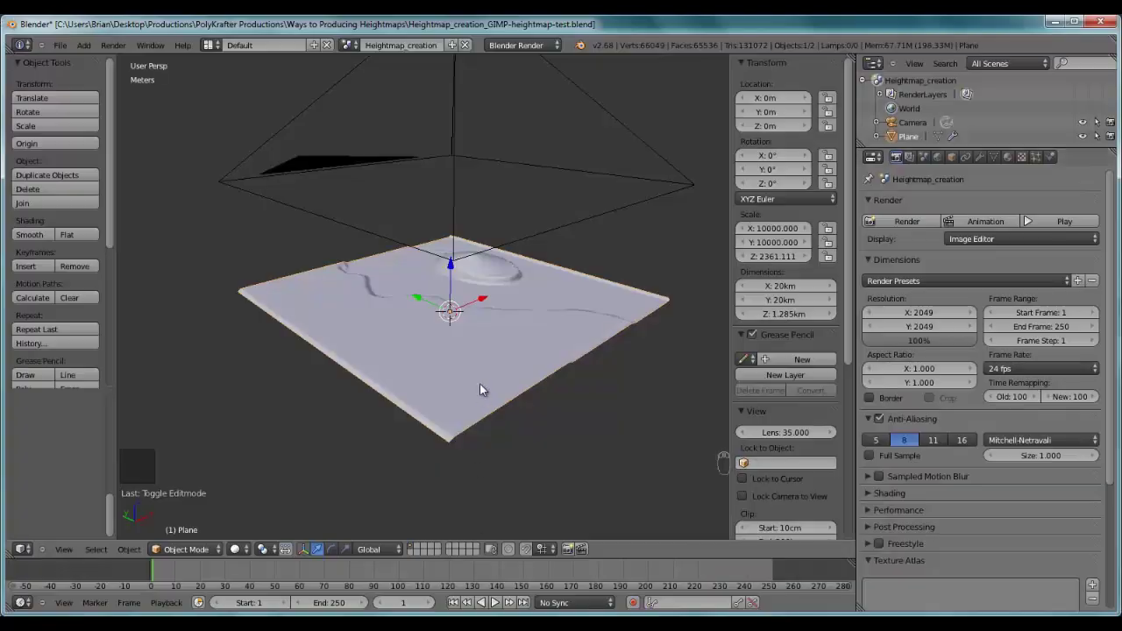
scroll(534, 324, up, 4)
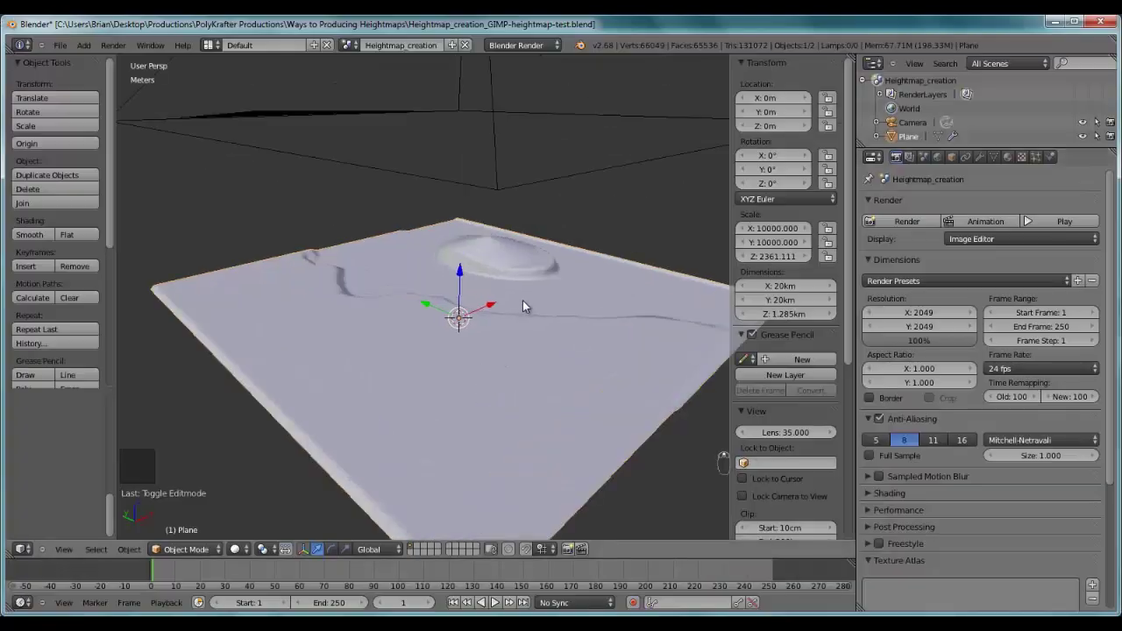
mouse_move(523, 301)
middle_down()
mouse_move(488, 254)
mouse_move(482, 264)
mouse_move(534, 312)
middle_up()
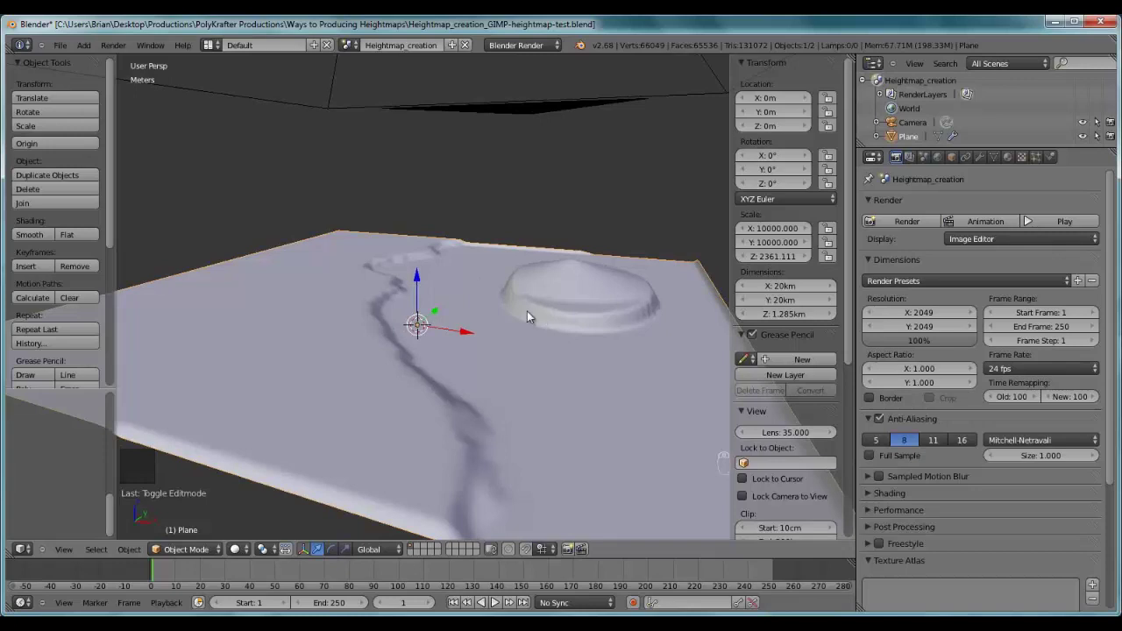
middle_drag(497, 300, 532, 386)
scroll(513, 313, down, 2)
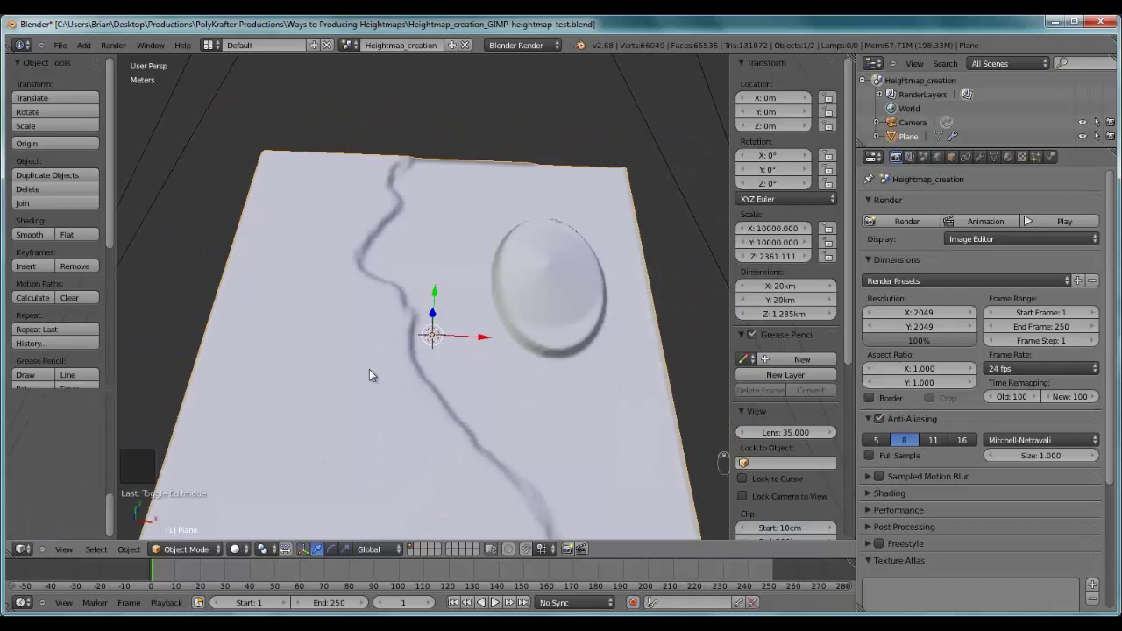
key(F12)
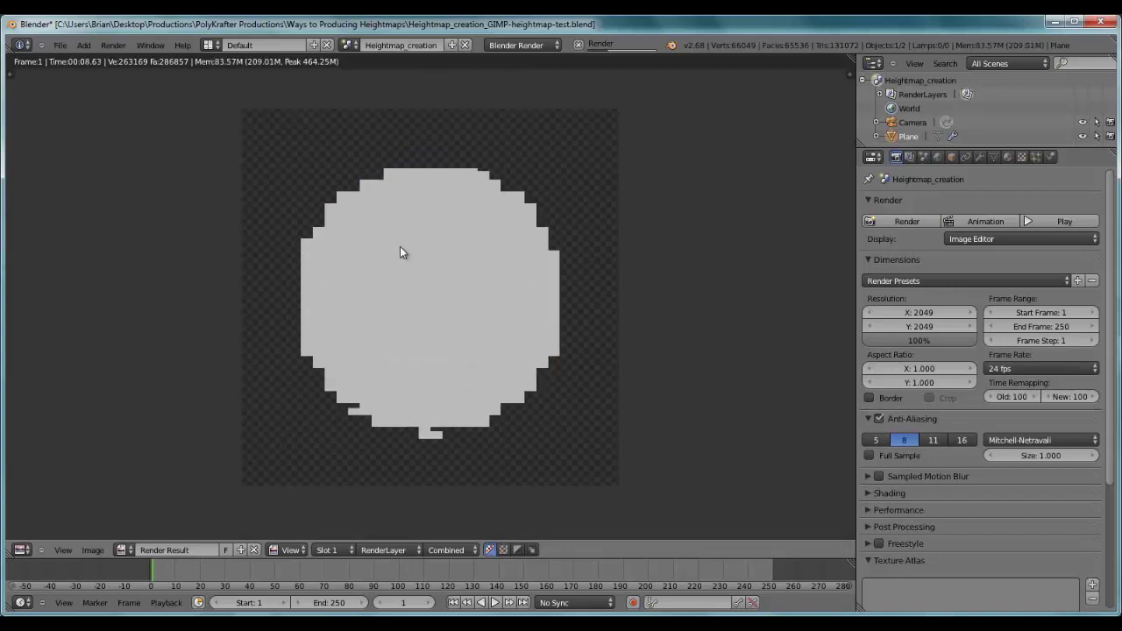
key(Escape)
Set the displace texture's maximum crop to 0.99 in both X and Y so the image edges stop wrapping onto the plane
click(979, 157)
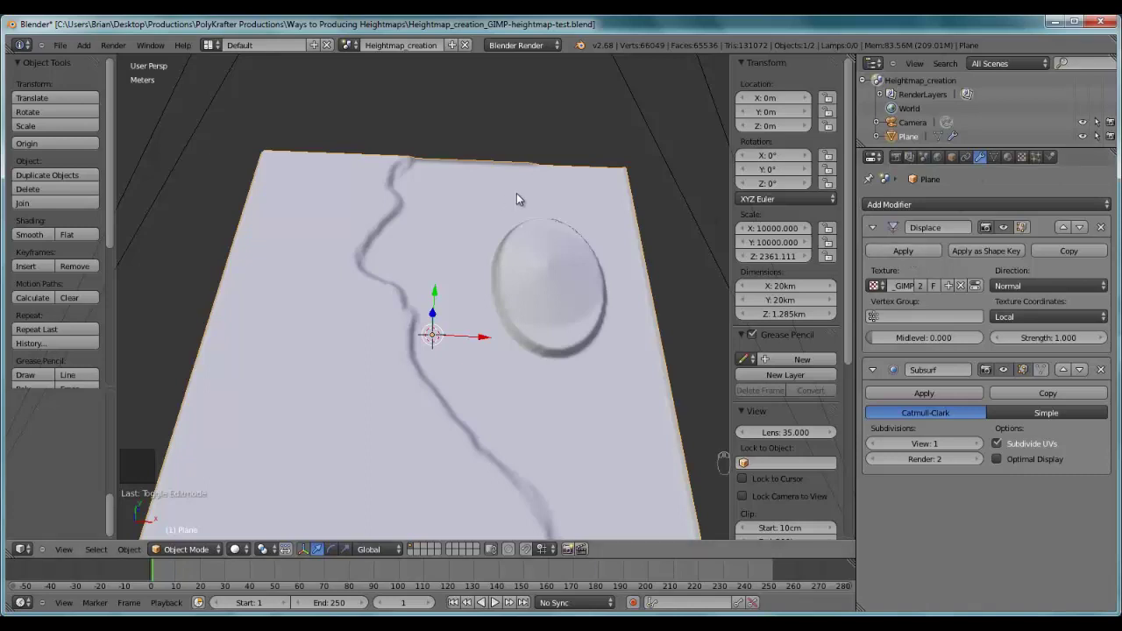
scroll(516, 192, up, 2)
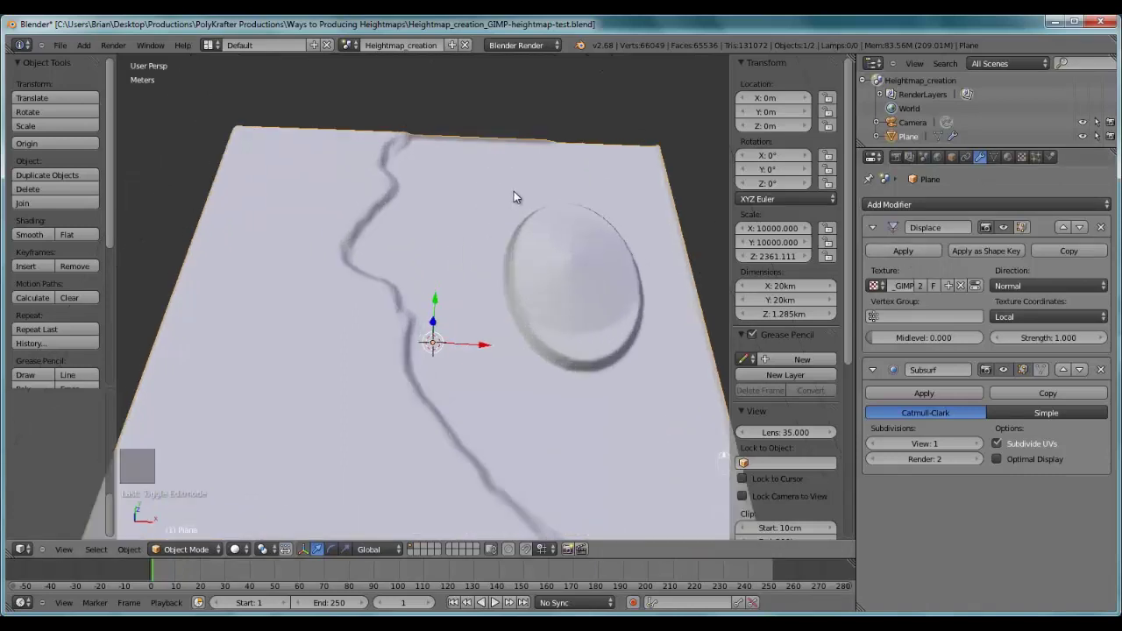
middle_drag(509, 243, 467, 255)
scroll(493, 200, up, 2)
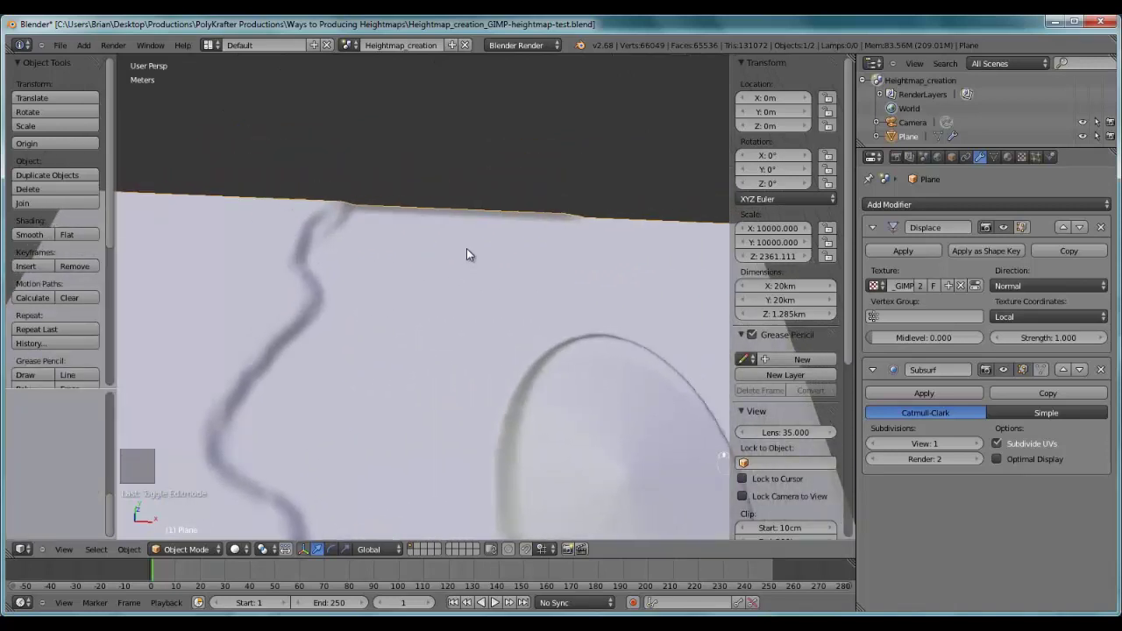
scroll(466, 248, up, 1)
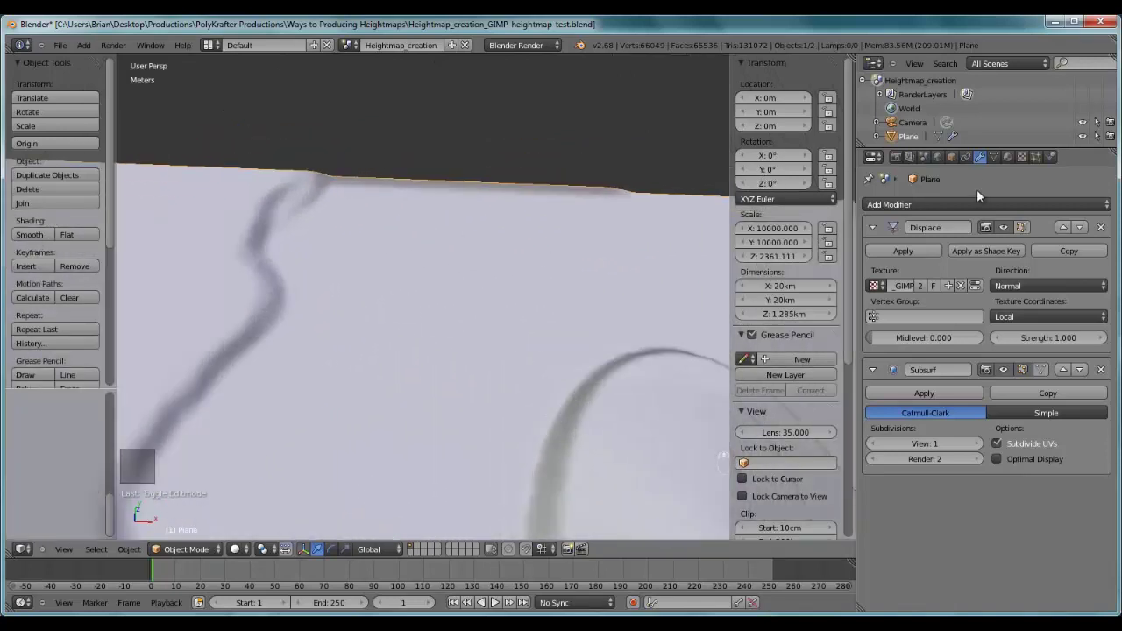
click(1021, 156)
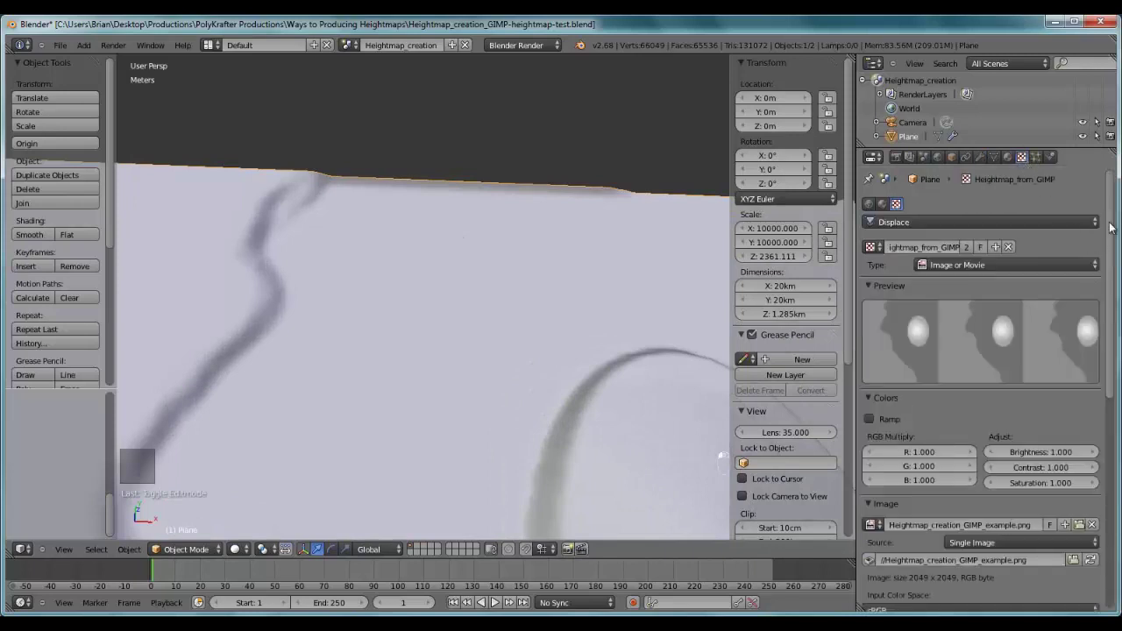
scroll(1113, 232, down, 5)
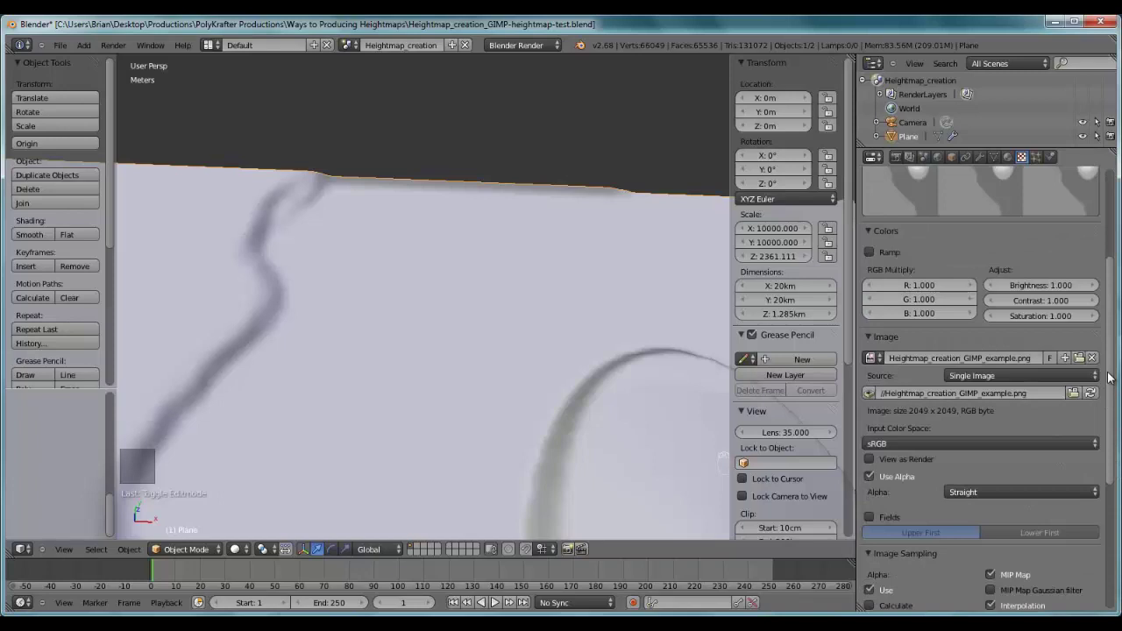
drag(1111, 409, 1111, 592)
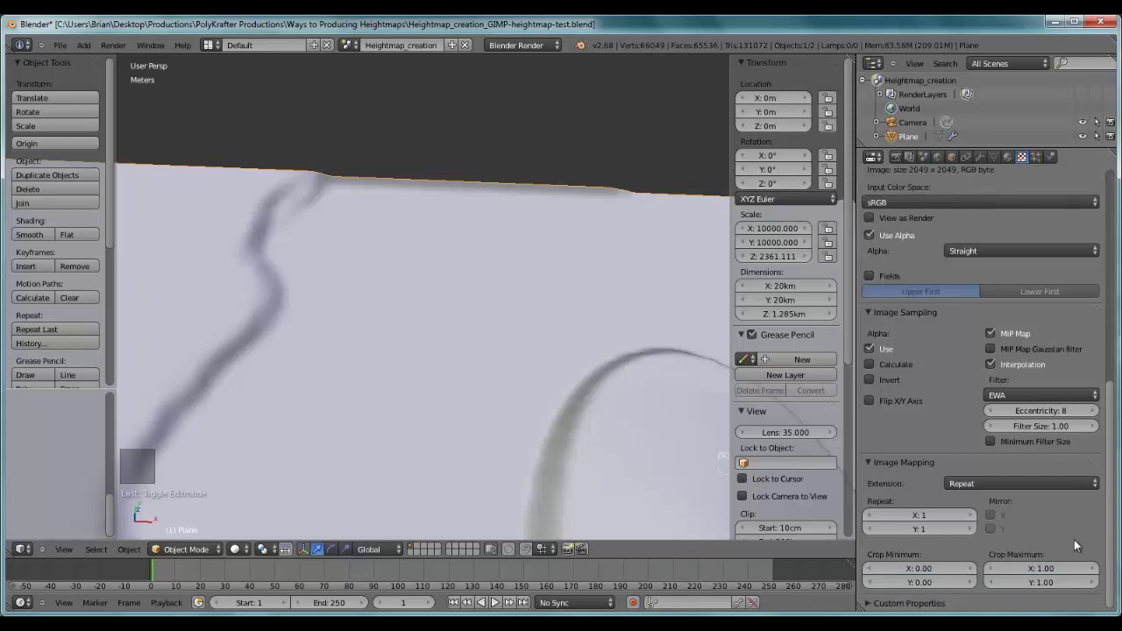
click(993, 569)
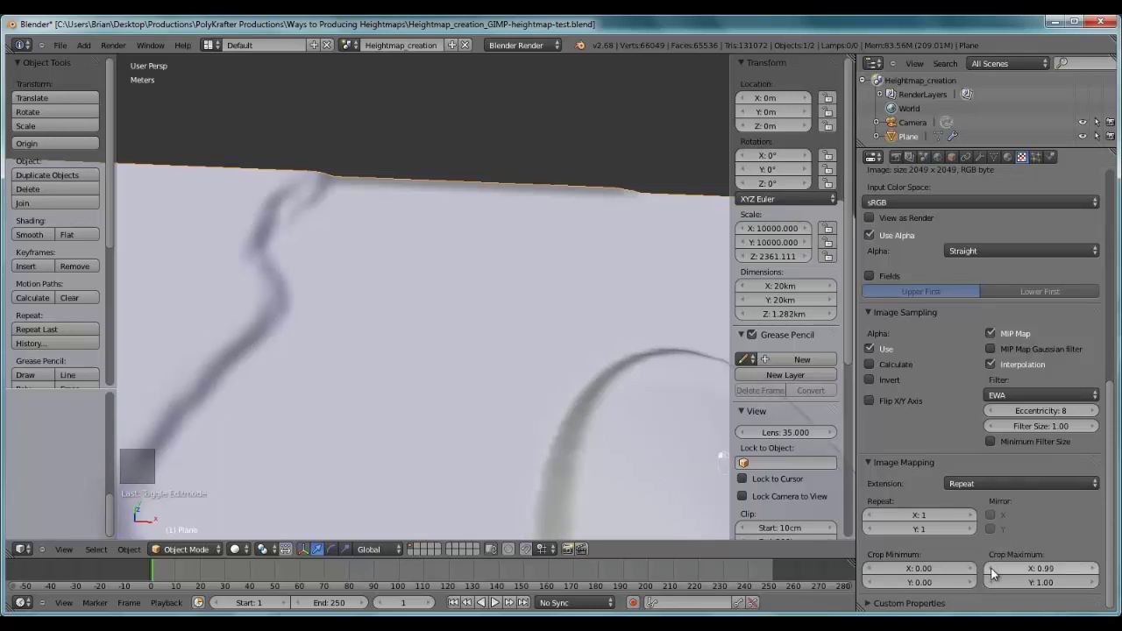
click(990, 579)
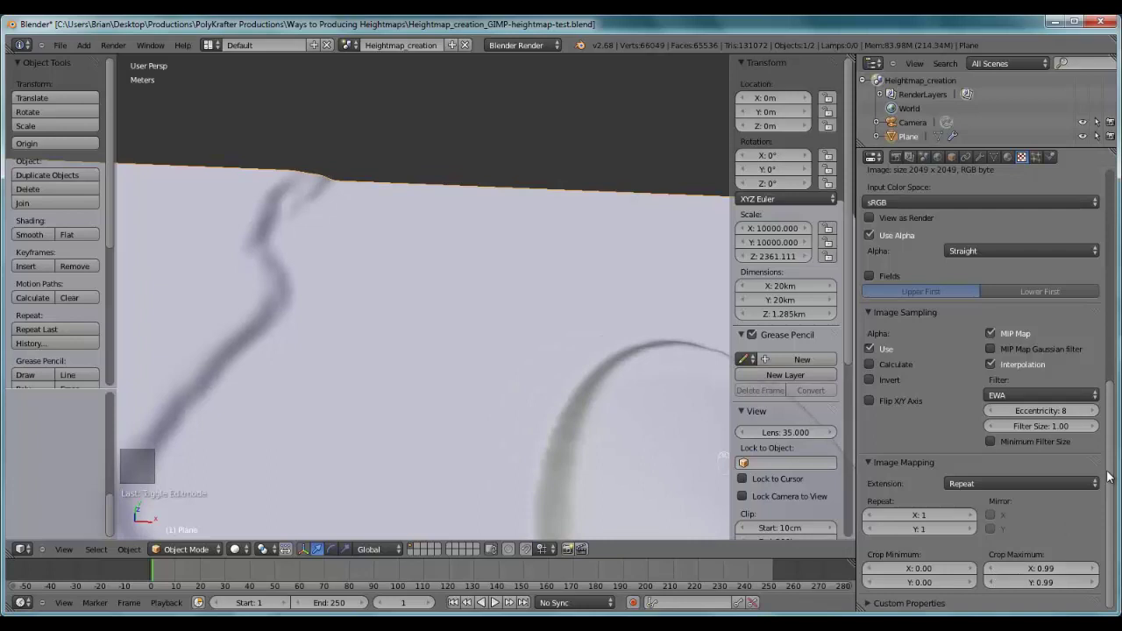
Try a minimum X crop of -0.01 on the displace texture and reset it to 0.00
scroll(1114, 448, up, 3)
scroll(1115, 449, down, 3)
scroll(621, 309, down, 4)
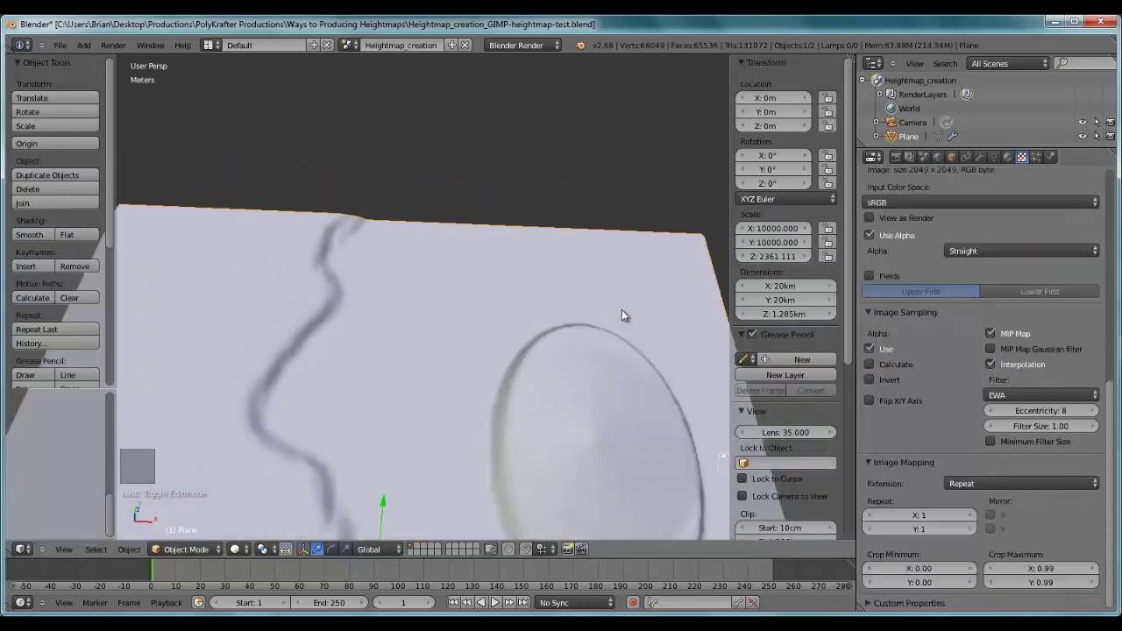
scroll(611, 329, down, 2)
scroll(601, 290, up, 2)
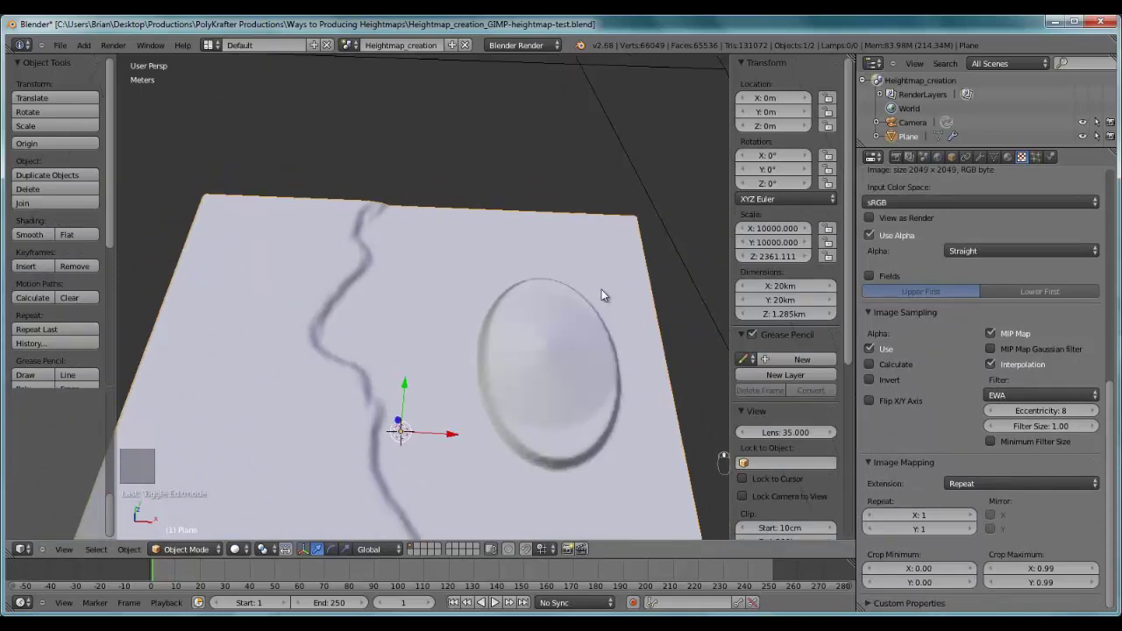
key(KP_7)
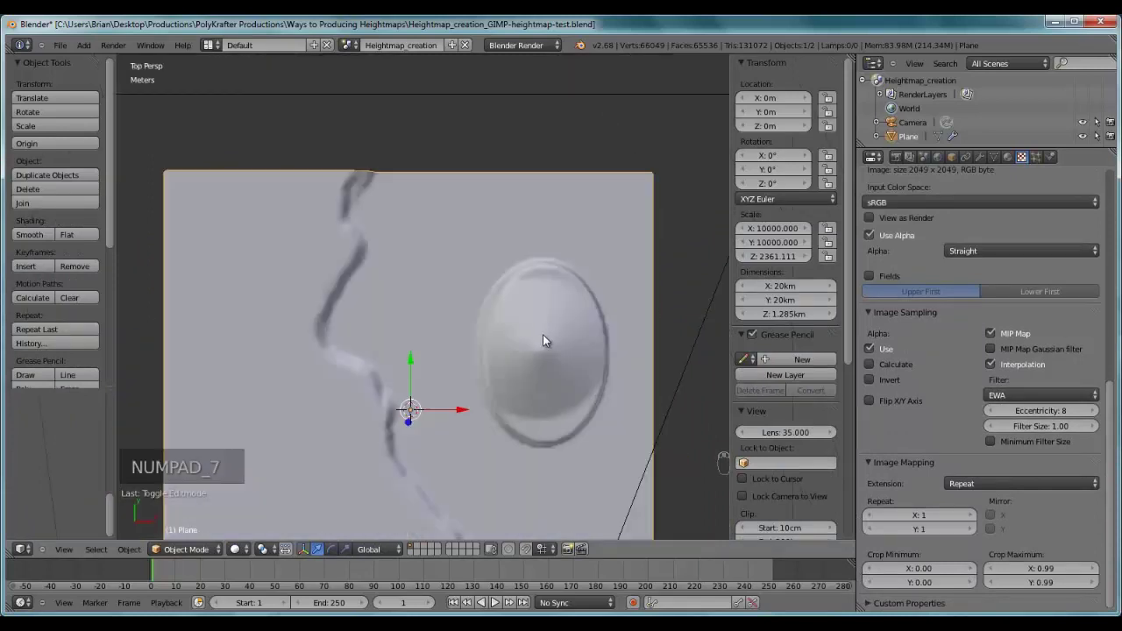
shift+middle_drag(539, 342, 557, 166)
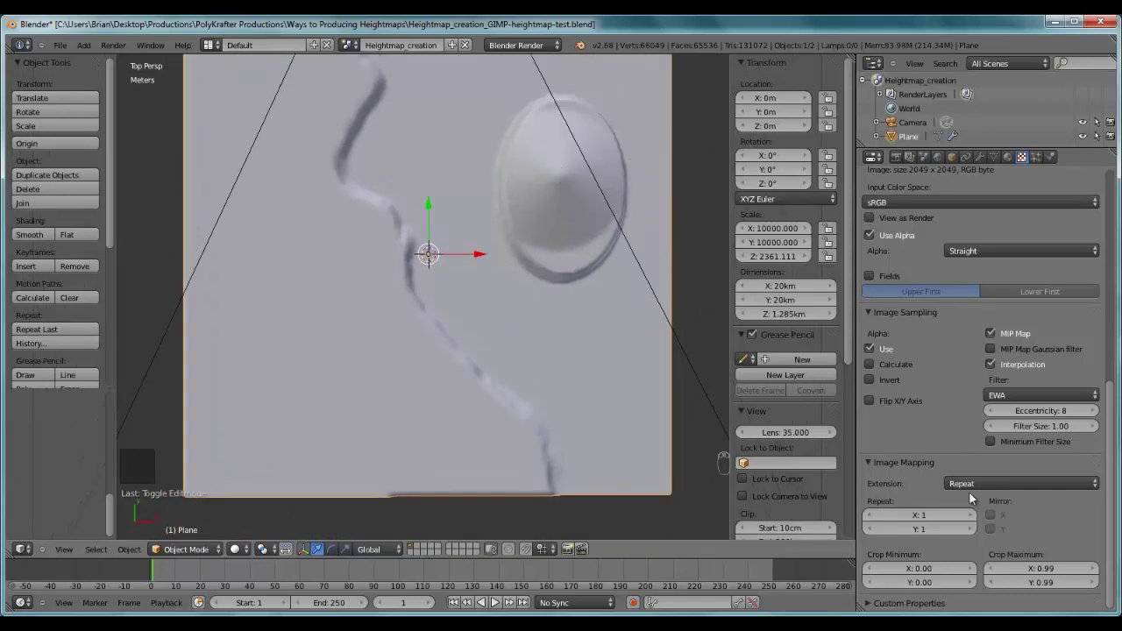
click(870, 568)
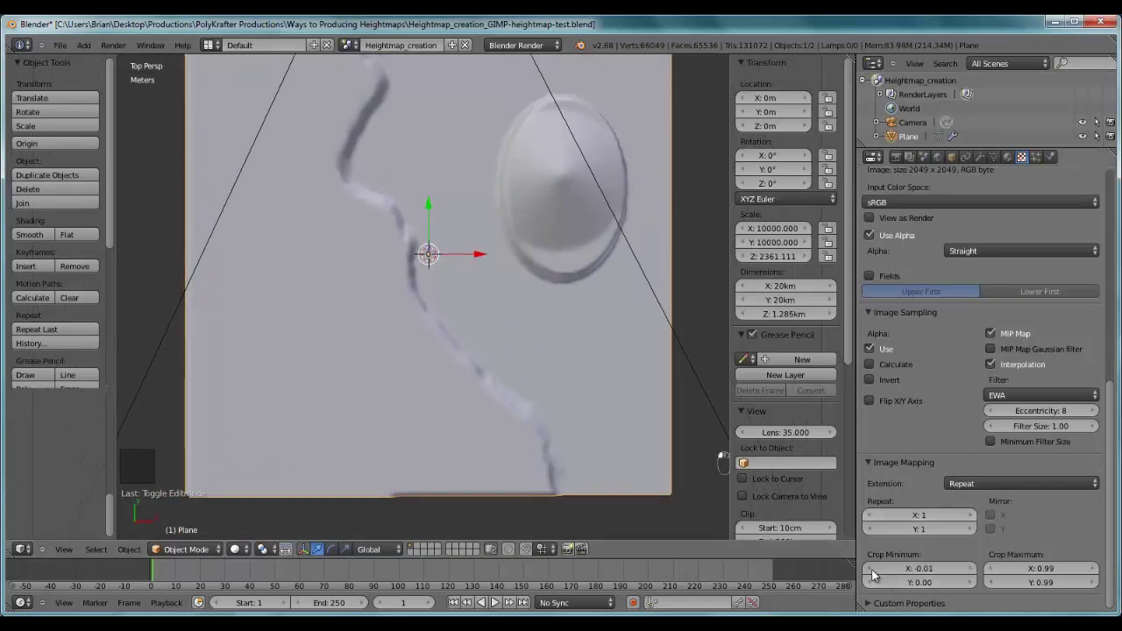
click(972, 570)
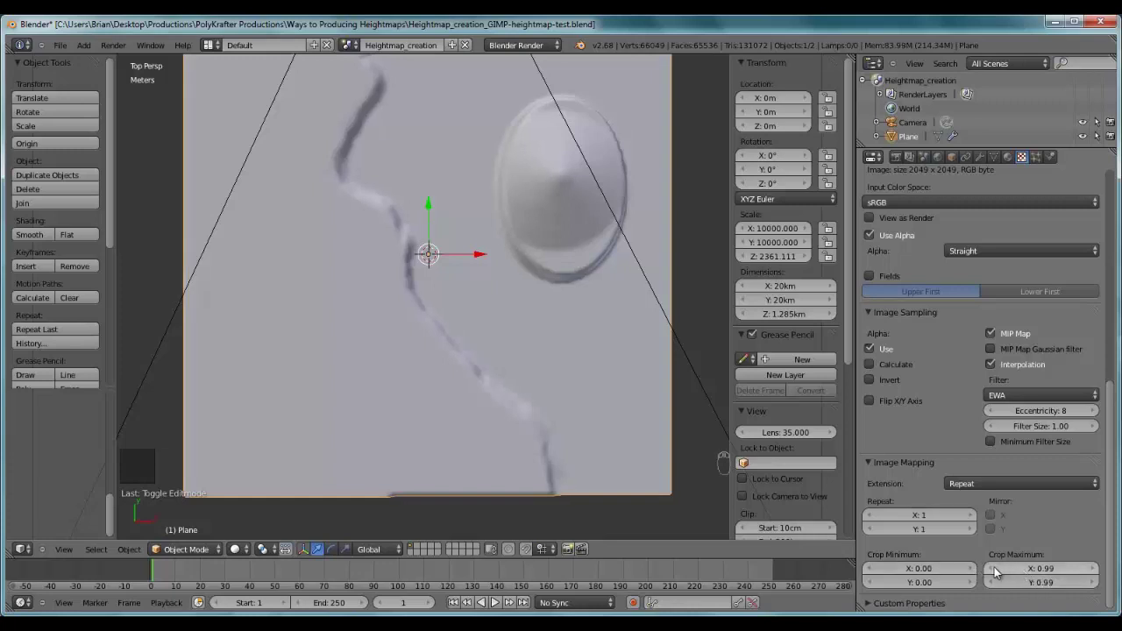
Try a maximum crop of 0.98 in X and Y on the displace texture and return both to 0.99
click(993, 567)
click(992, 583)
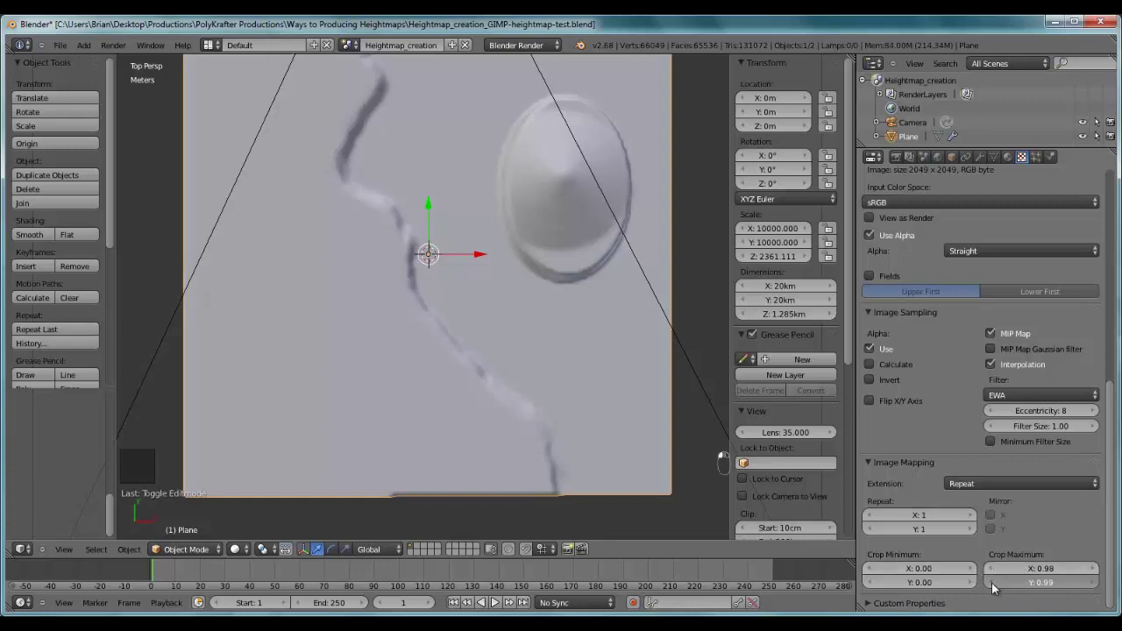
click(1092, 570)
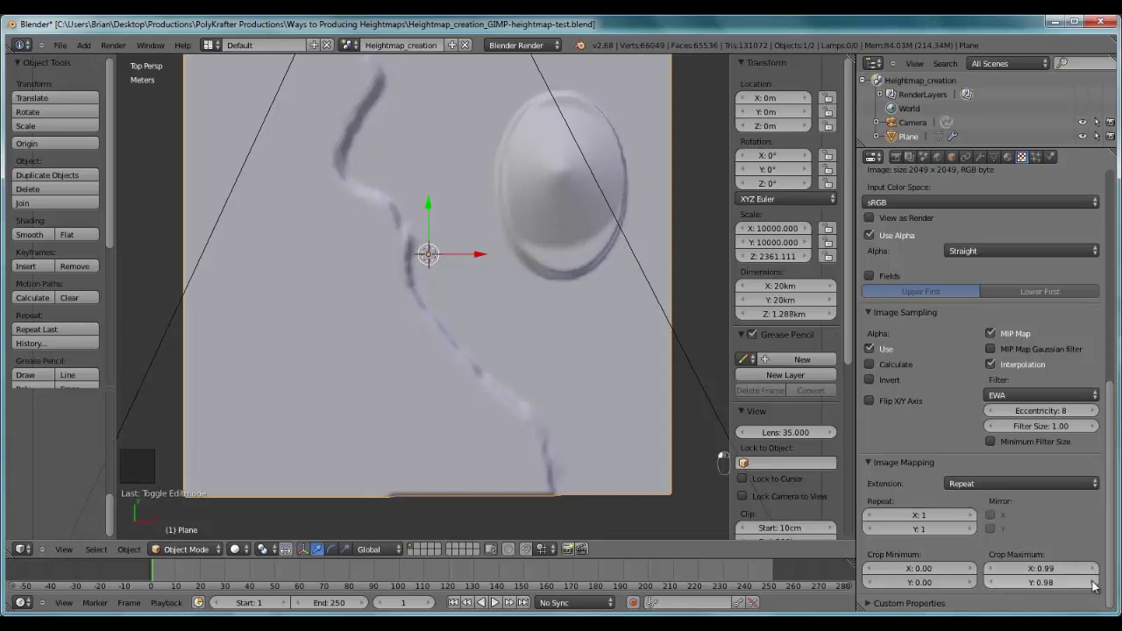
click(1094, 586)
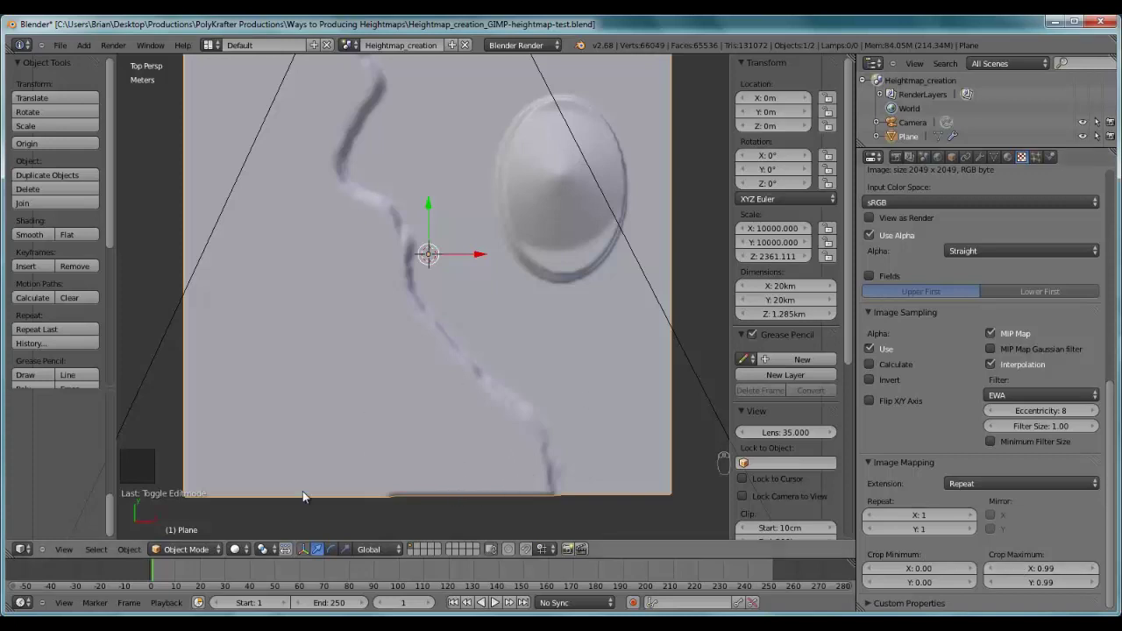
Try flat shading on the terrain plane to compare the slopes, and return it to smooth shading
middle_drag(557, 235, 533, 114)
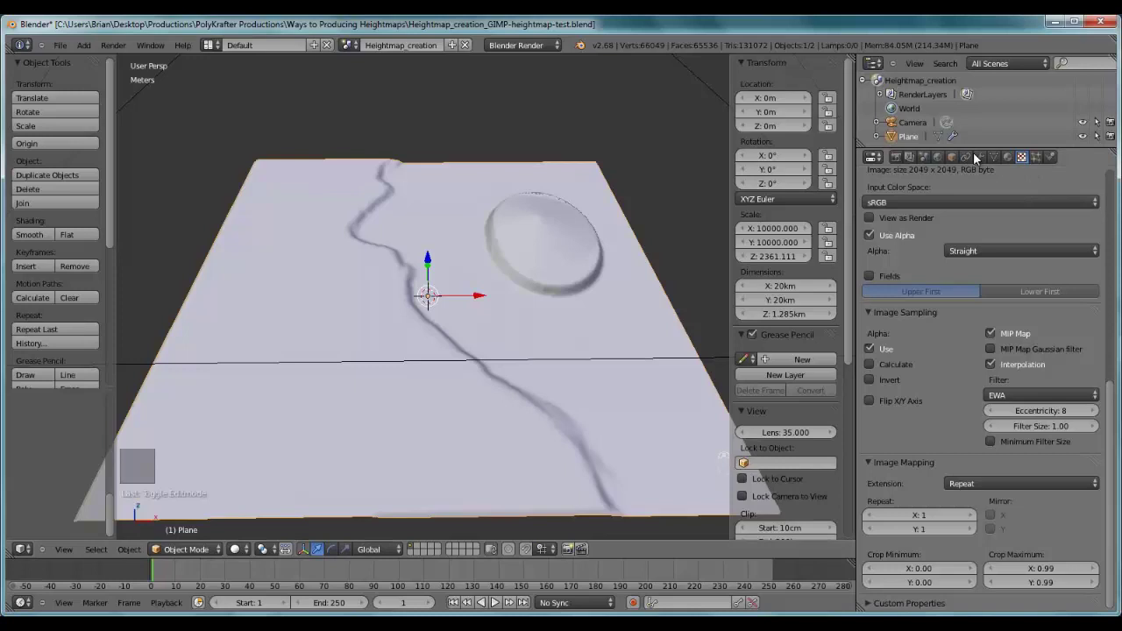
click(979, 157)
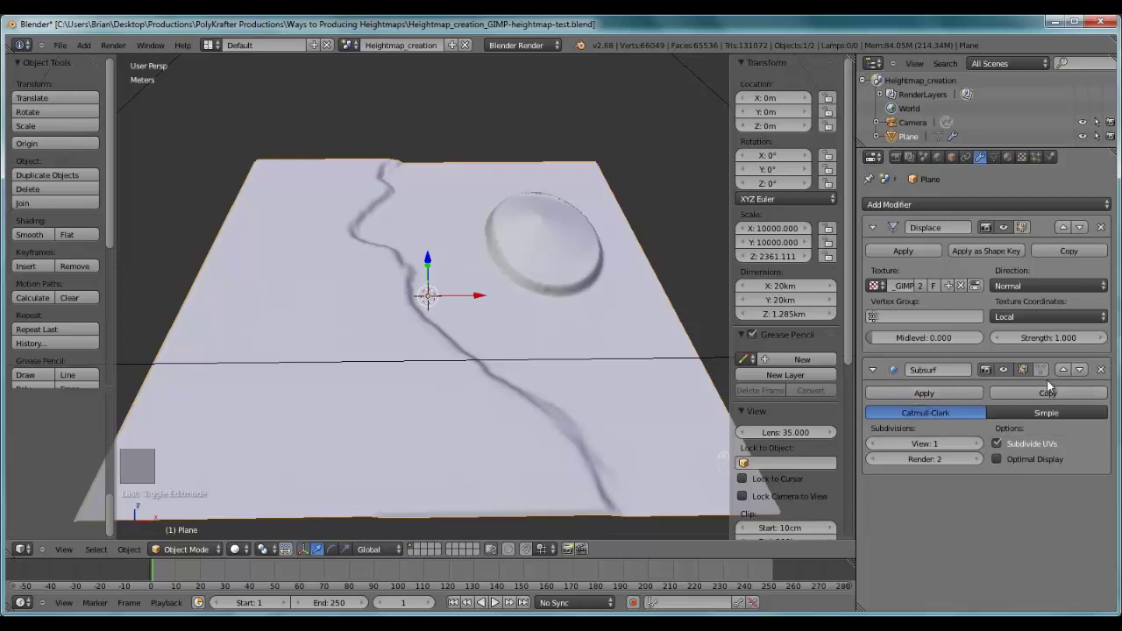
scroll(477, 206, up, 3)
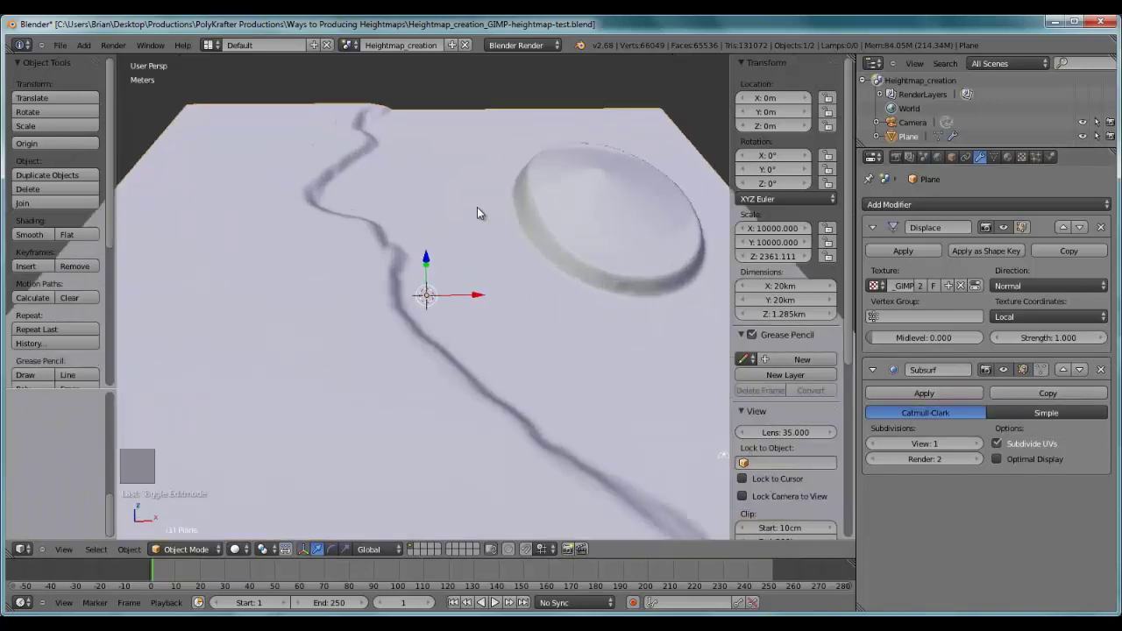
scroll(483, 213, up, 3)
middle_drag(485, 237, 515, 253)
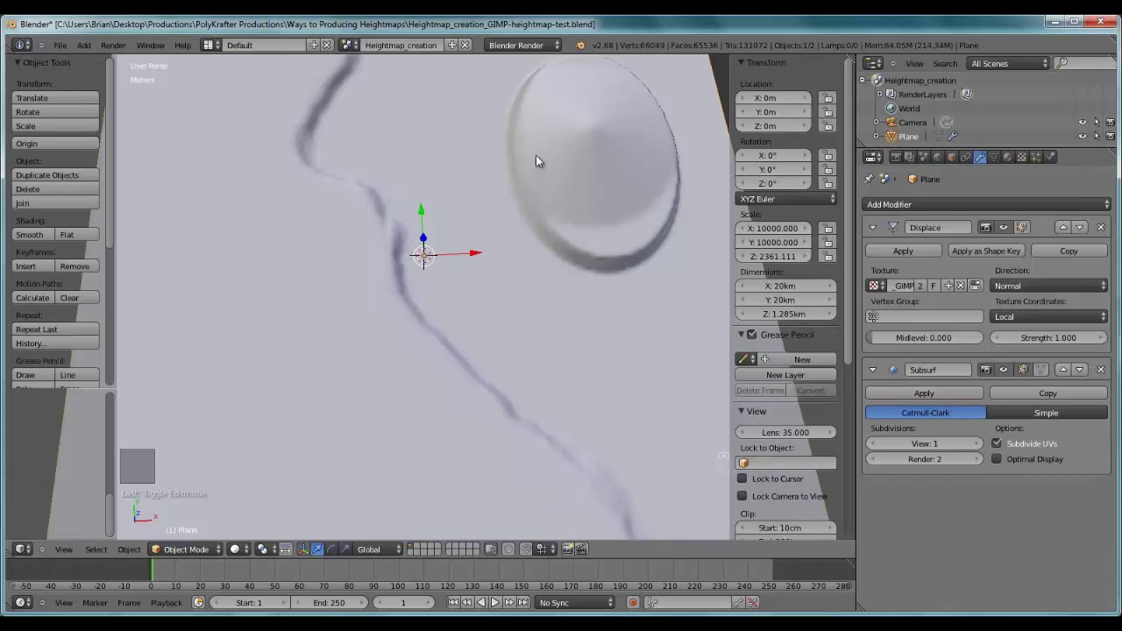
middle_drag(601, 229, 509, 239)
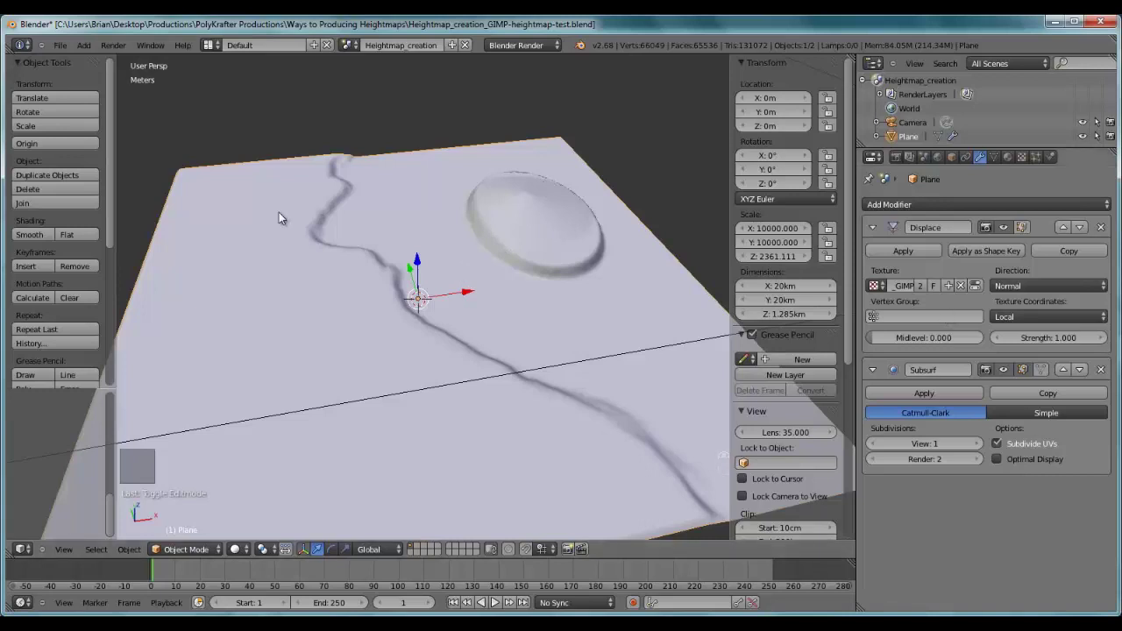
click(73, 236)
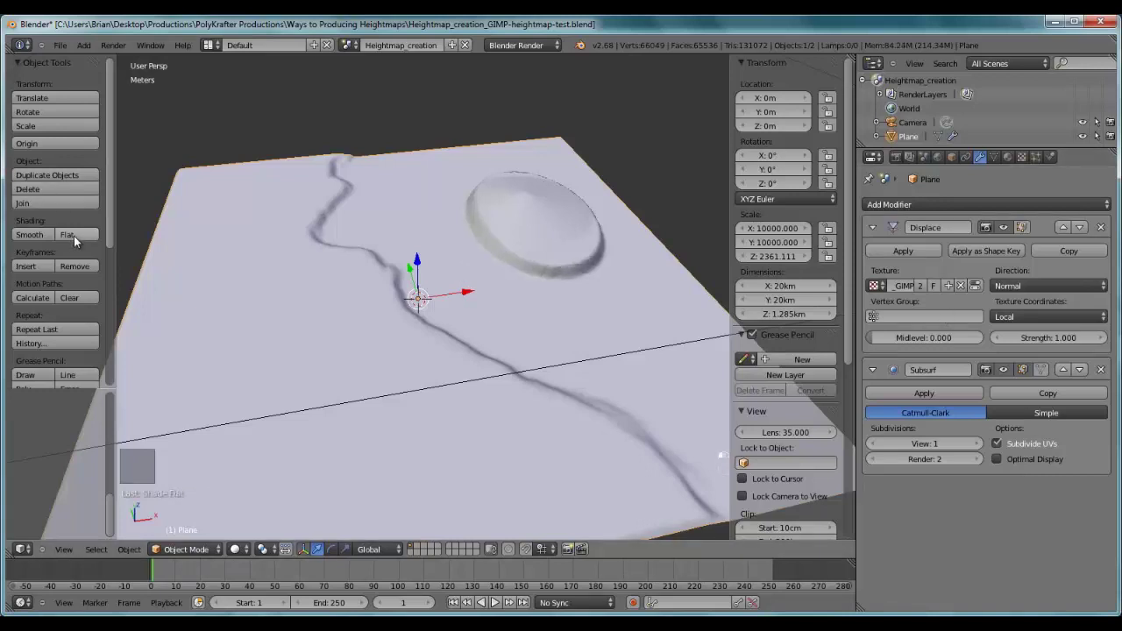
middle_drag(456, 256, 520, 231)
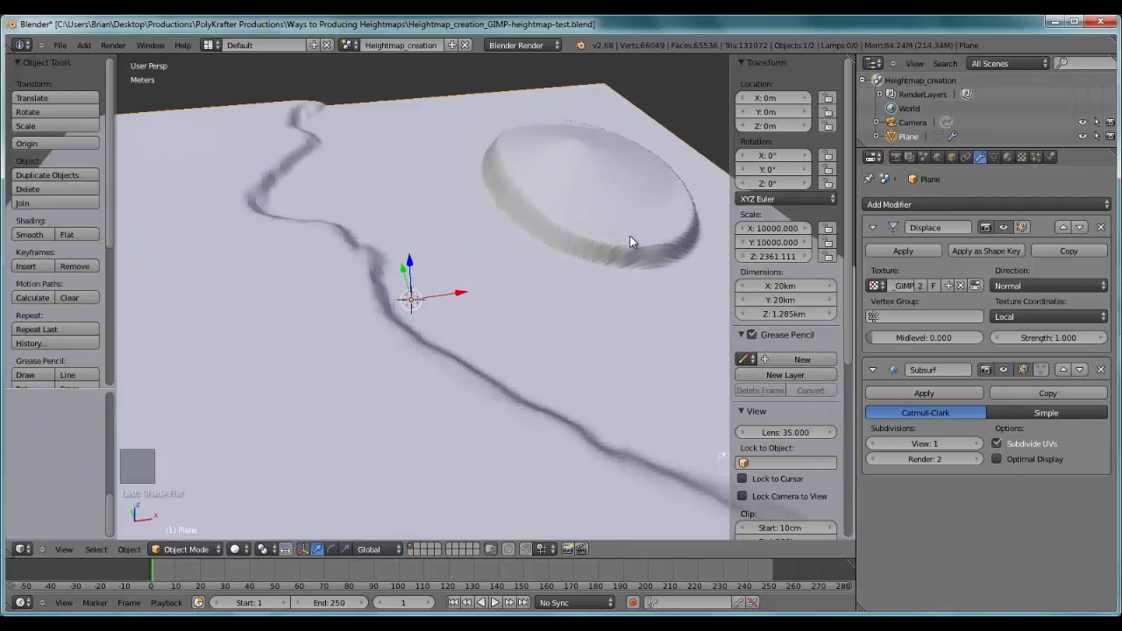
click(42, 235)
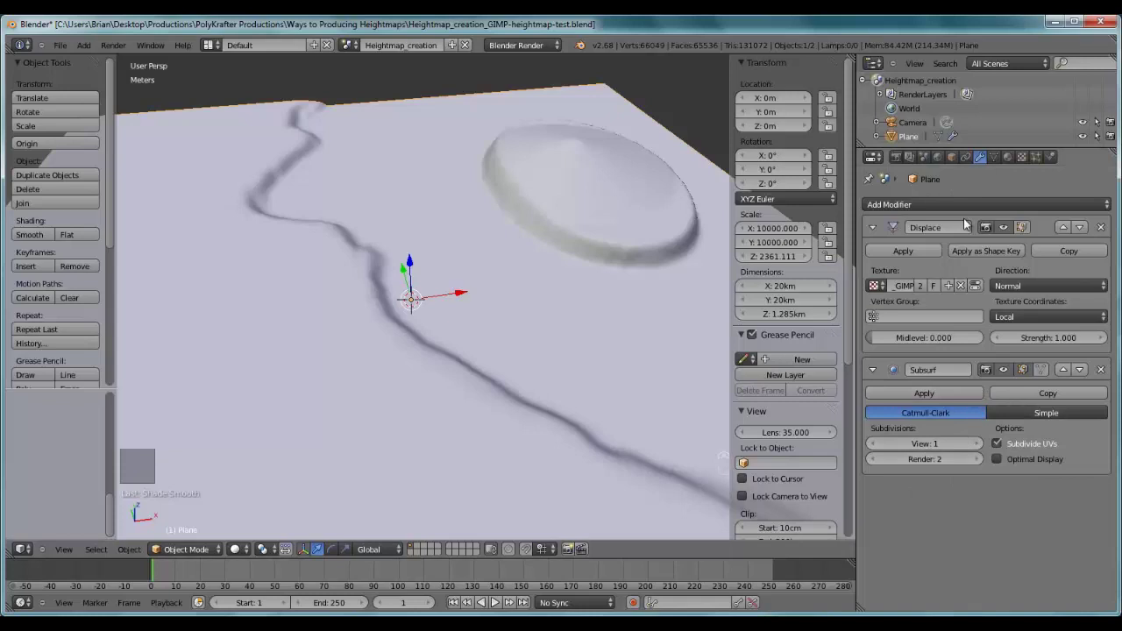
Apply the Displace and Subsurf modifiers permanently to the terrain plane
middle_drag(511, 231, 764, 271)
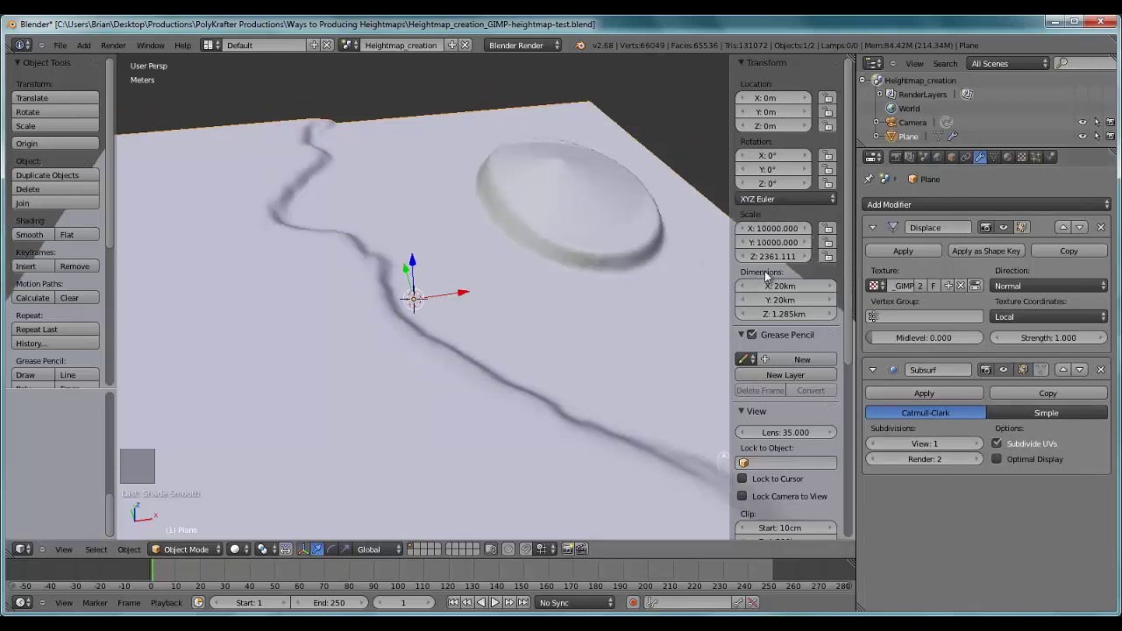
click(912, 251)
click(913, 251)
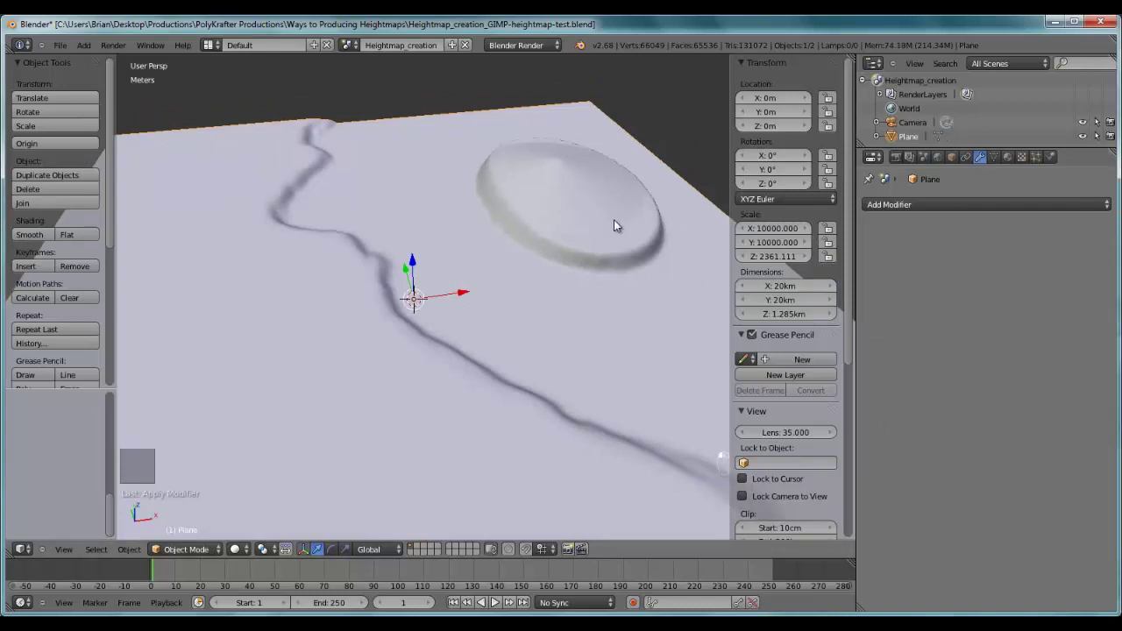
Render the heightmap image of the terrain plane with its modifiers applied
middle_drag(614, 221, 588, 240)
key(KP_7)
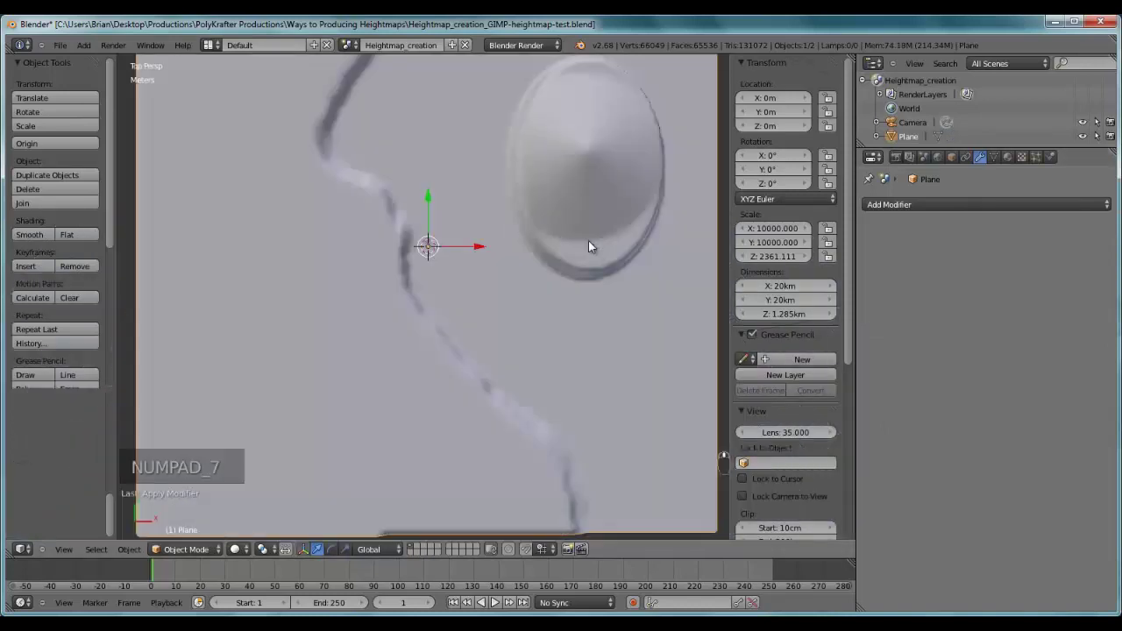
key(F12)
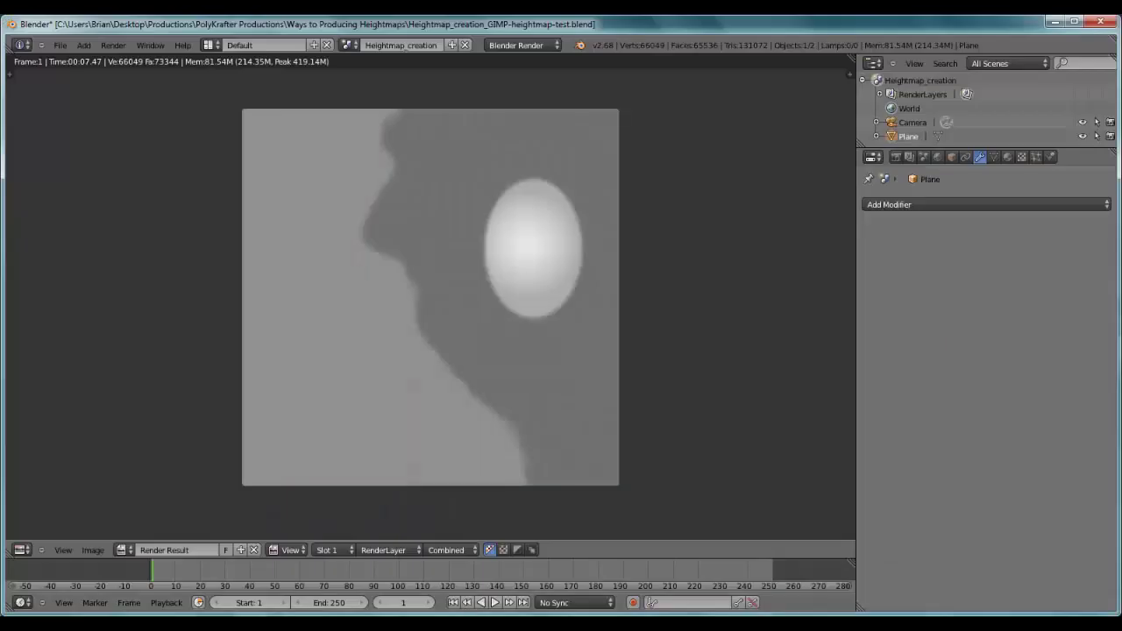
Inspect the rendered heightmap, return the editor to the 3D view and put the terrain plane into Sculpt Mode
scroll(484, 290, up, 3)
scroll(531, 285, down, 2)
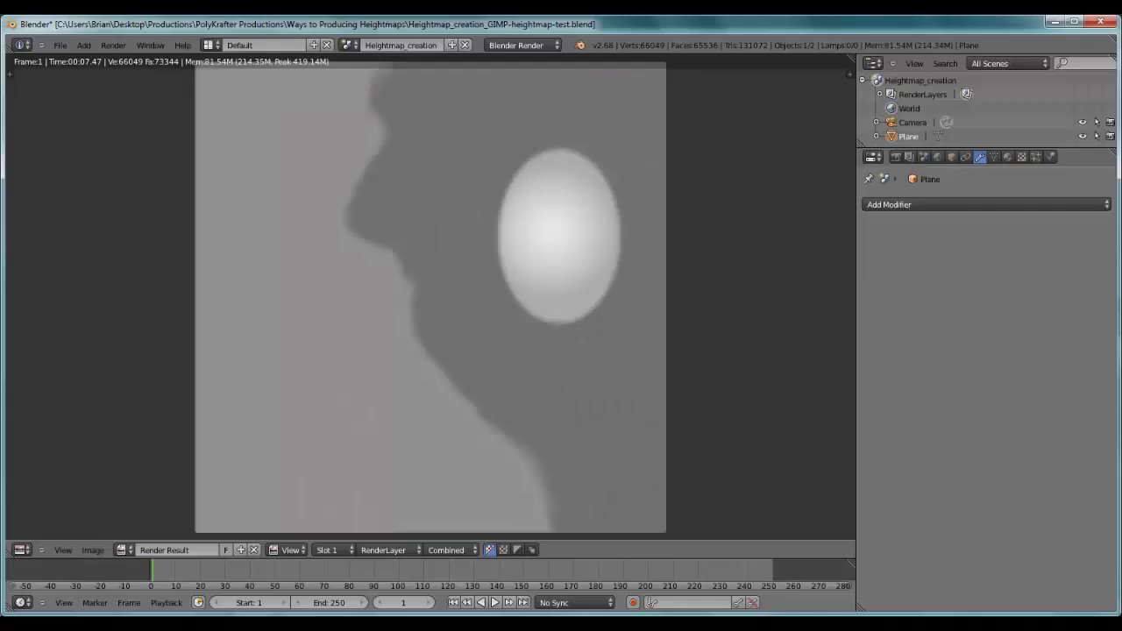
scroll(450, 328, up, 3)
scroll(453, 326, down, 2)
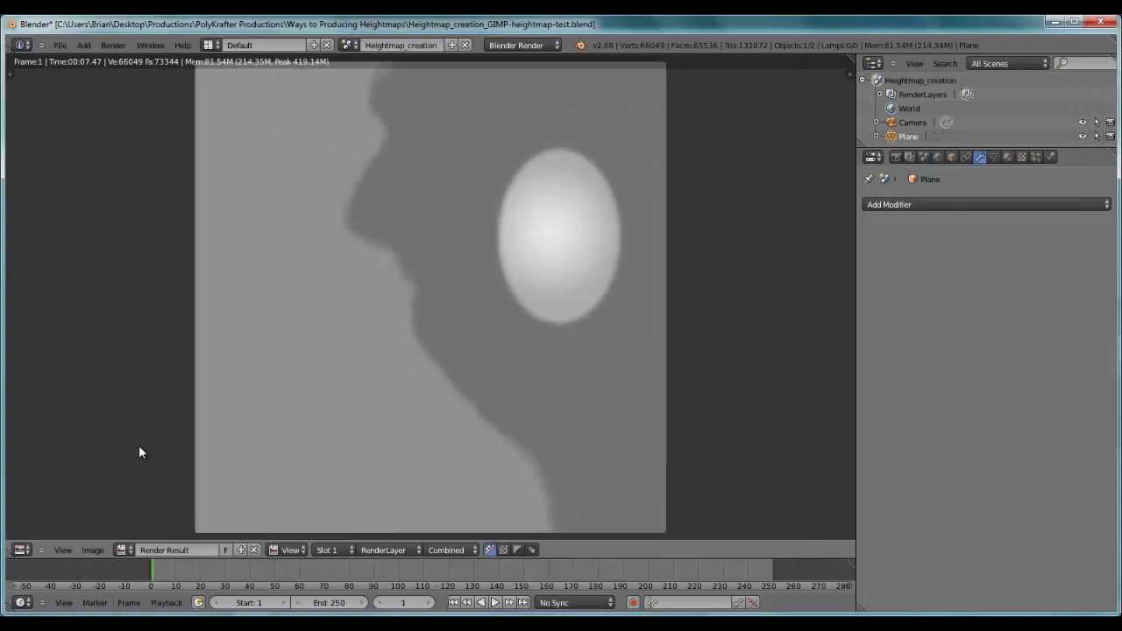
click(26, 551)
click(37, 534)
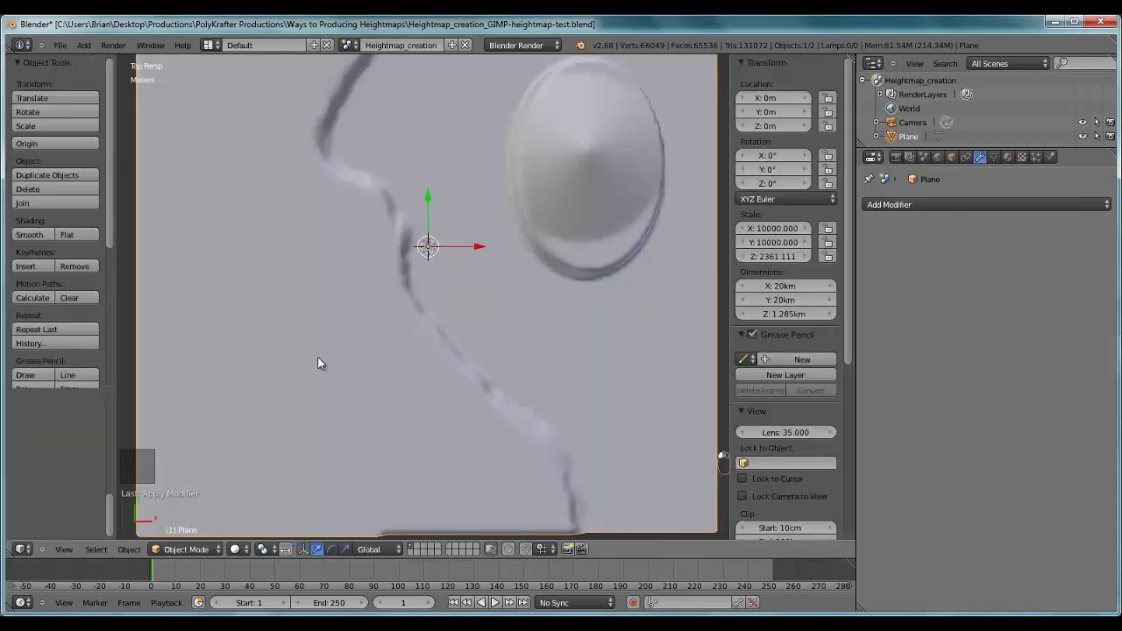
scroll(514, 371, down, 2)
middle_drag(513, 371, 488, 259)
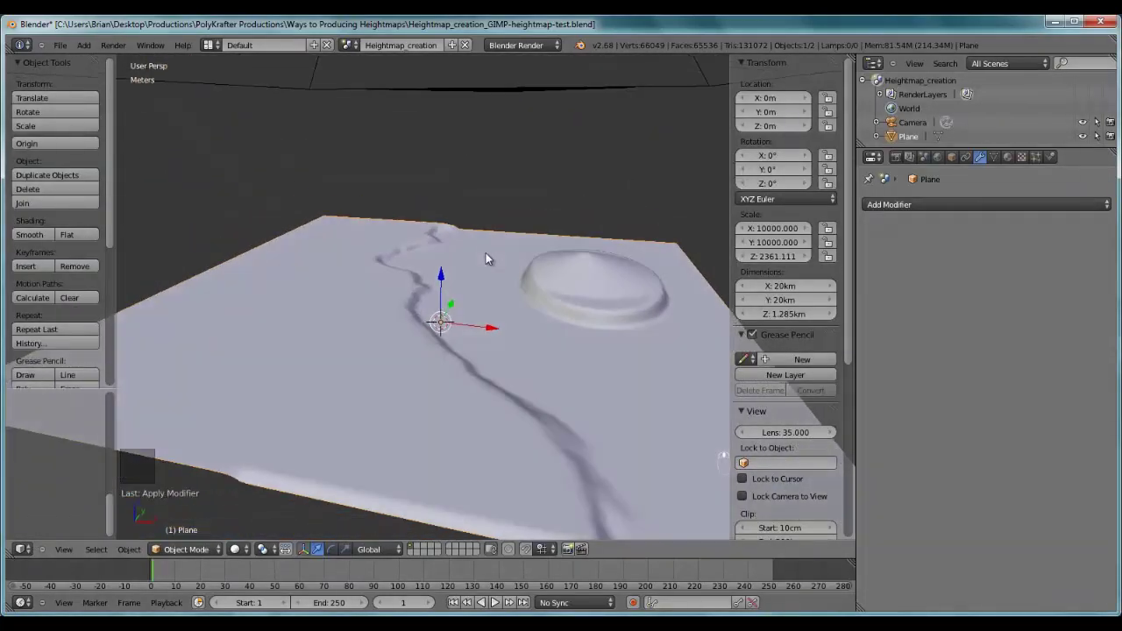
click(184, 549)
click(199, 504)
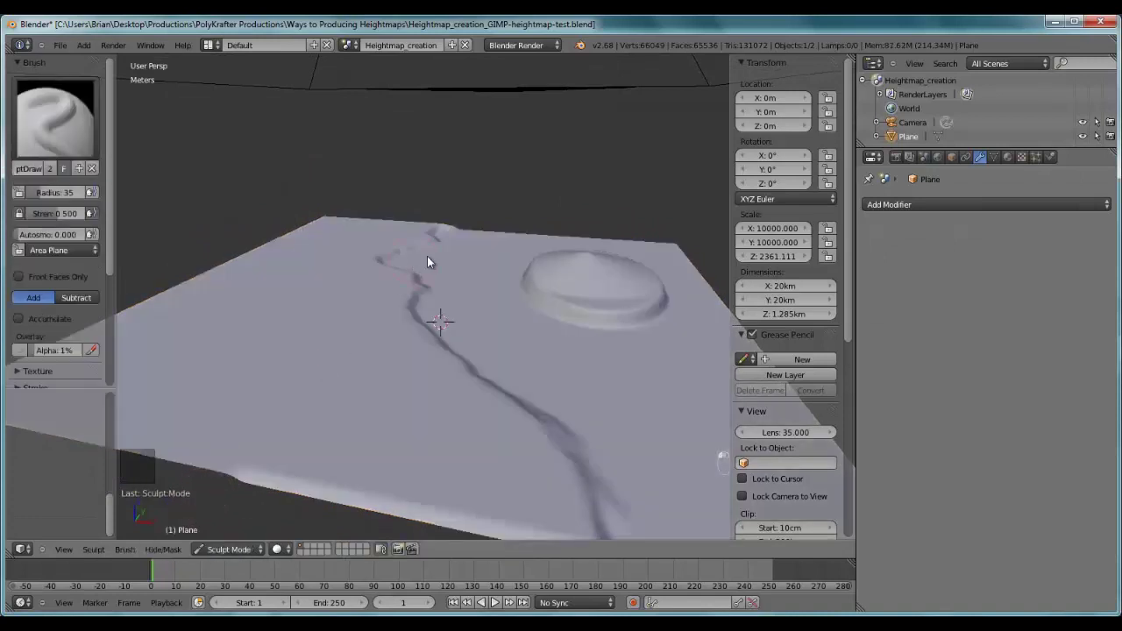
Choose the Smooth sculpt brush with radius 90 and strength 0.240, and start softening the rim of the oval hill
mouse_move(431, 258)
middle_down()
mouse_move(475, 349)
mouse_move(514, 245)
mouse_move(564, 367)
middle_up()
scroll(517, 232, up, 3)
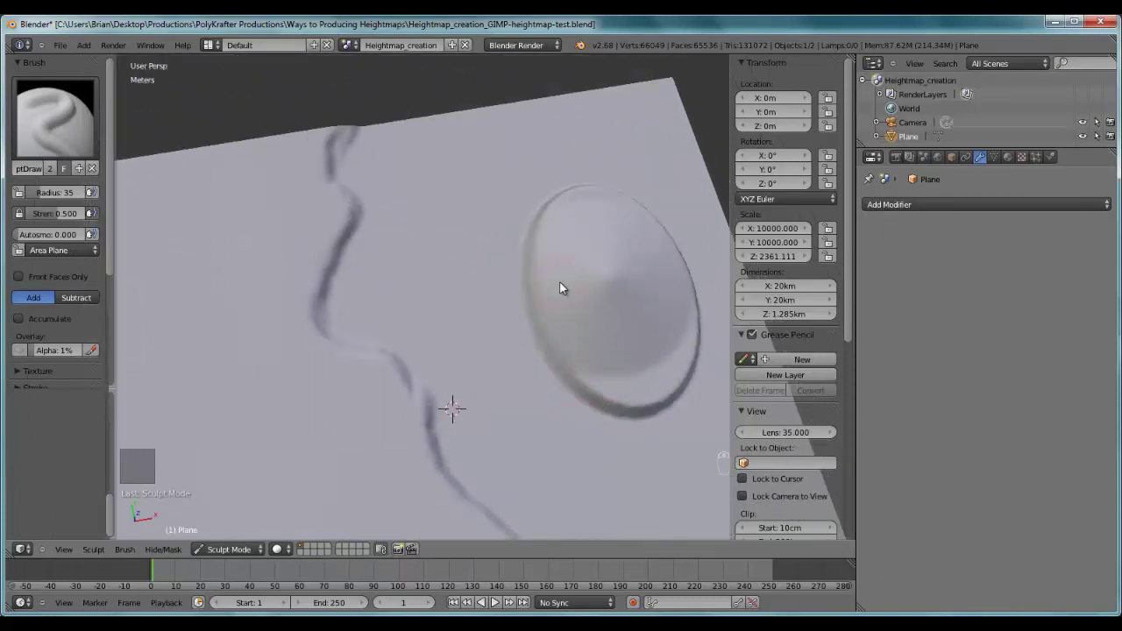
mouse_move(564, 289)
middle_down()
mouse_move(483, 275)
mouse_move(411, 225)
mouse_move(496, 155)
mouse_move(505, 198)
mouse_move(559, 274)
middle_up()
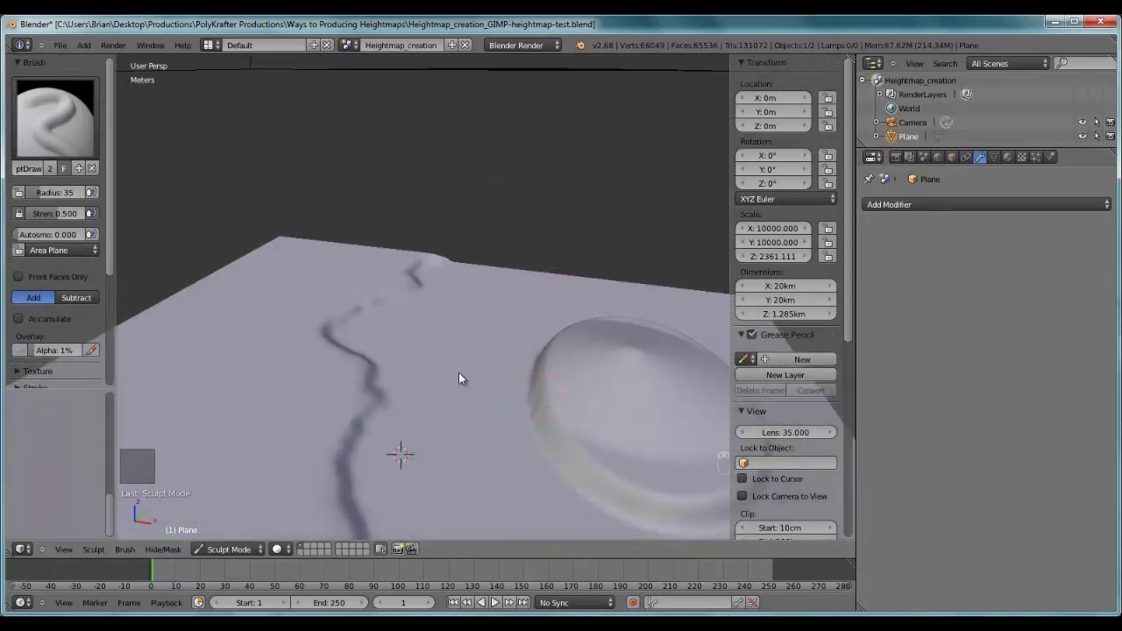
click(54, 115)
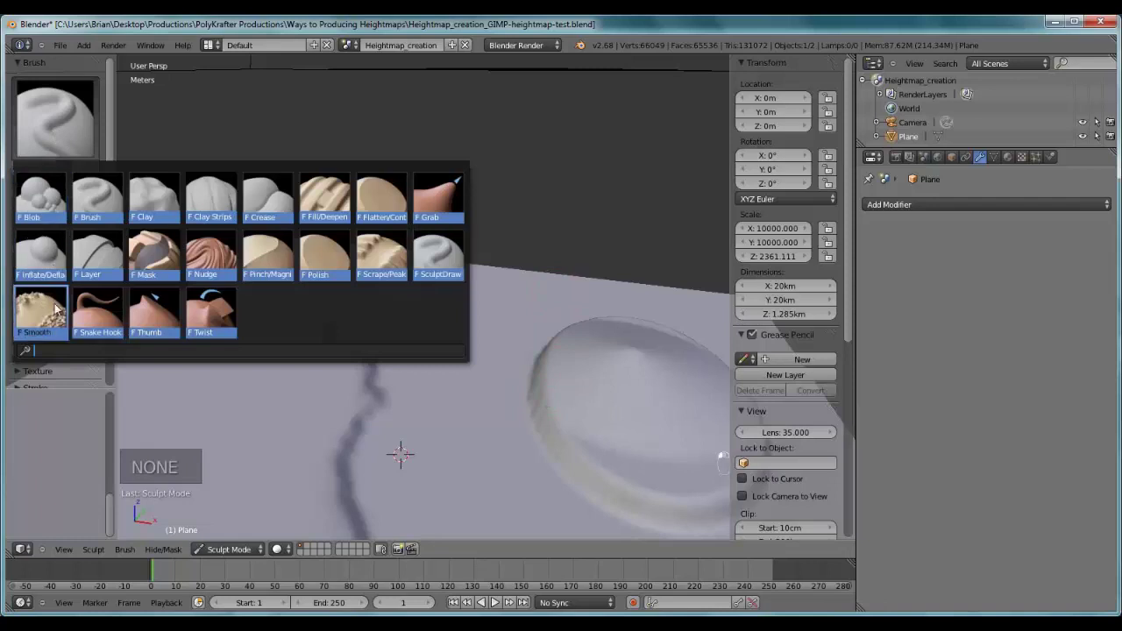
click(58, 308)
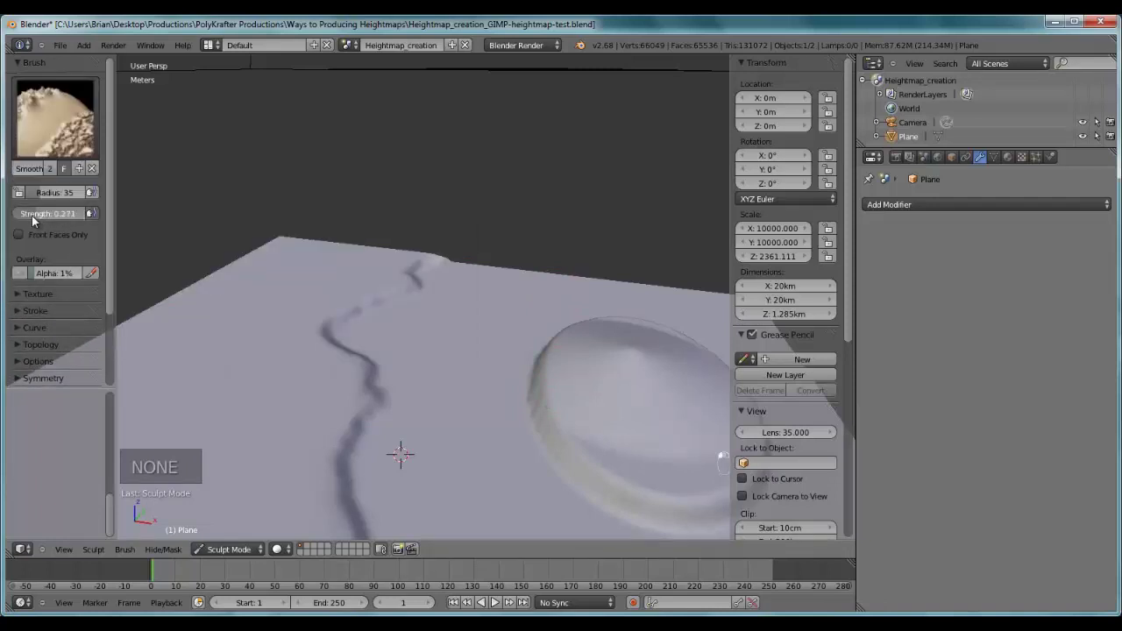
drag(33, 221, 31, 193)
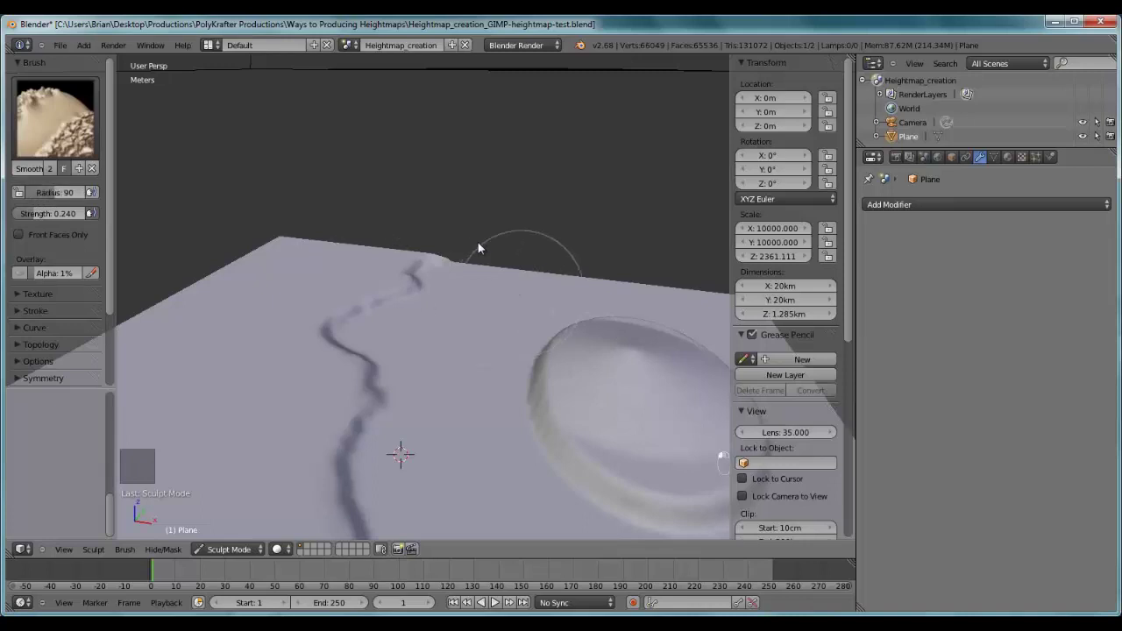
middle_drag(477, 242, 454, 293)
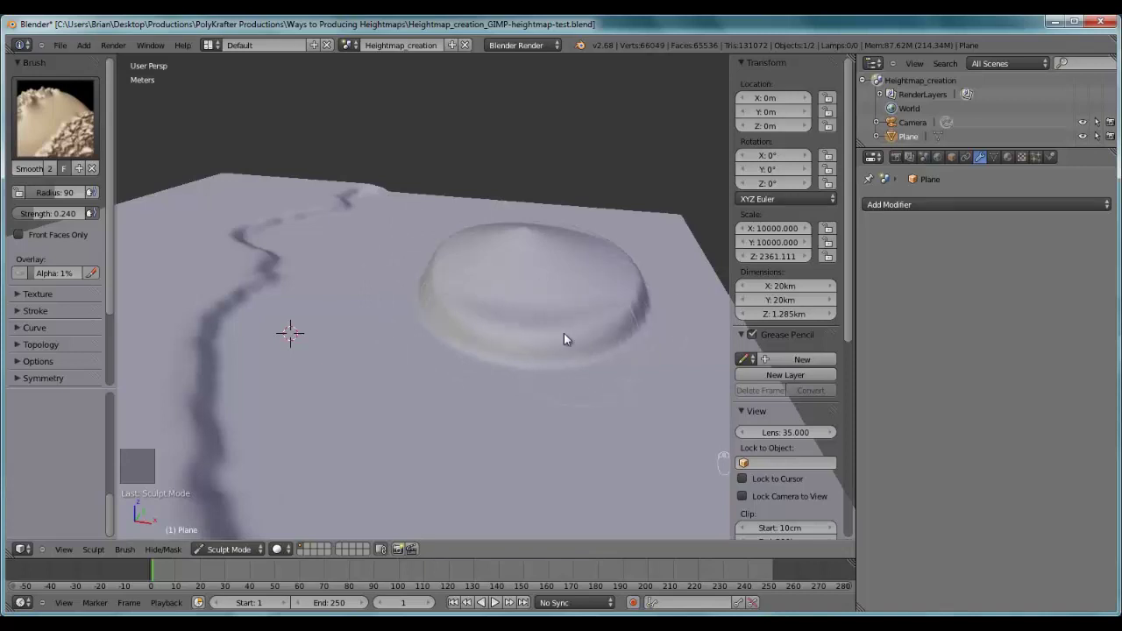
Raise the Smooth brush strength to 0.490 and soften the steep rim all the way around the hill
mouse_move(50, 213)
mouse_down()
mouse_move(79, 213)
mouse_move(50, 210)
mouse_up()
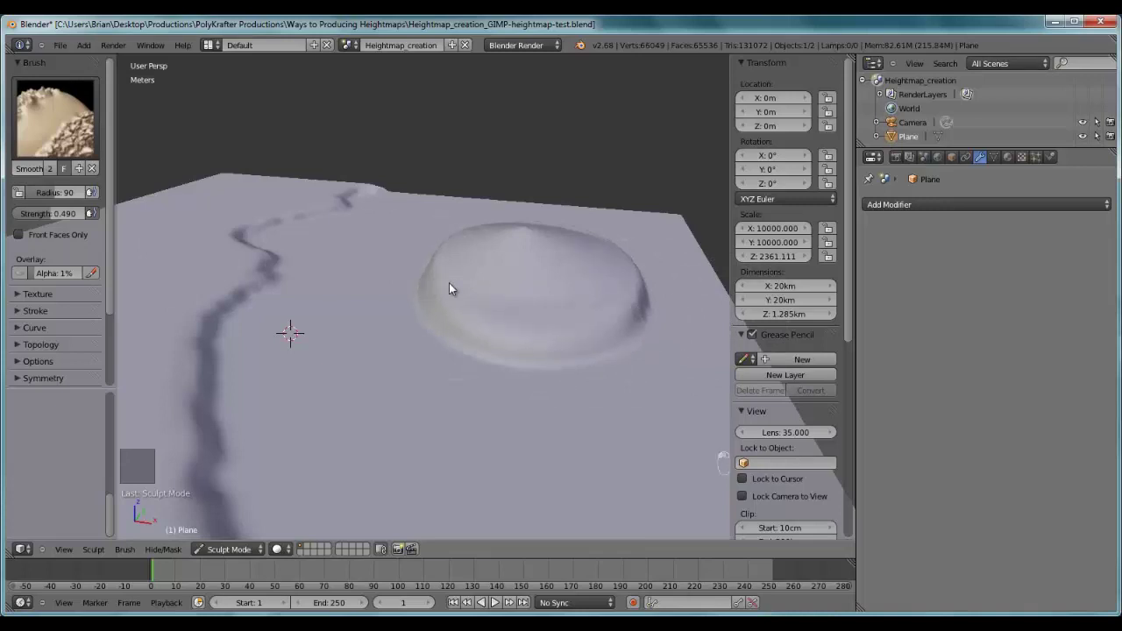
middle_drag(494, 313, 270, 311)
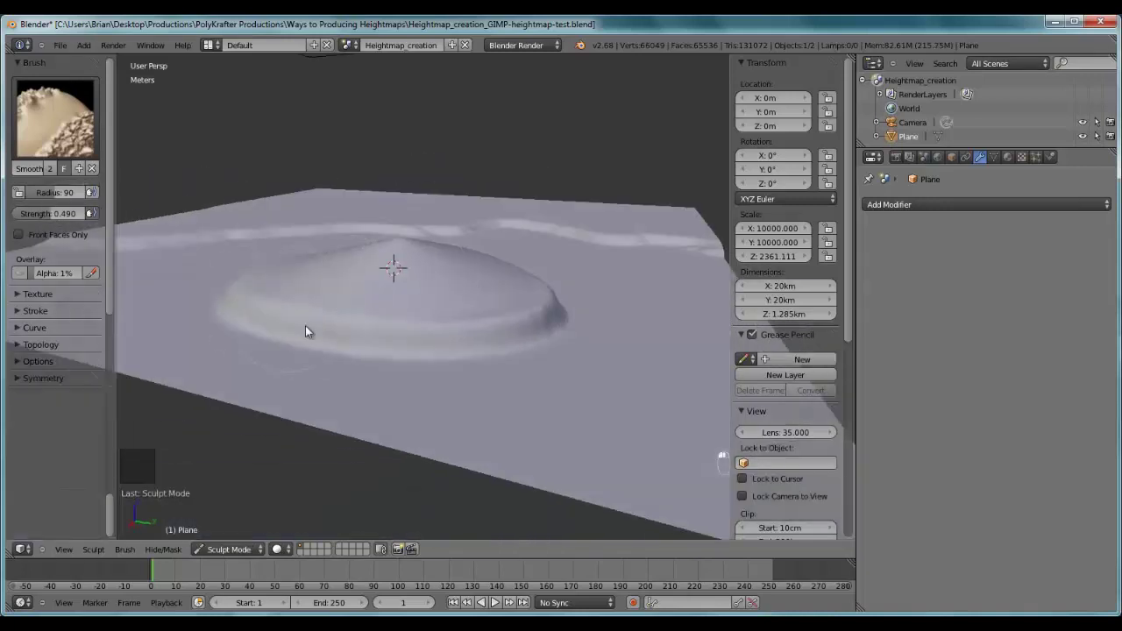
drag(469, 329, 570, 306)
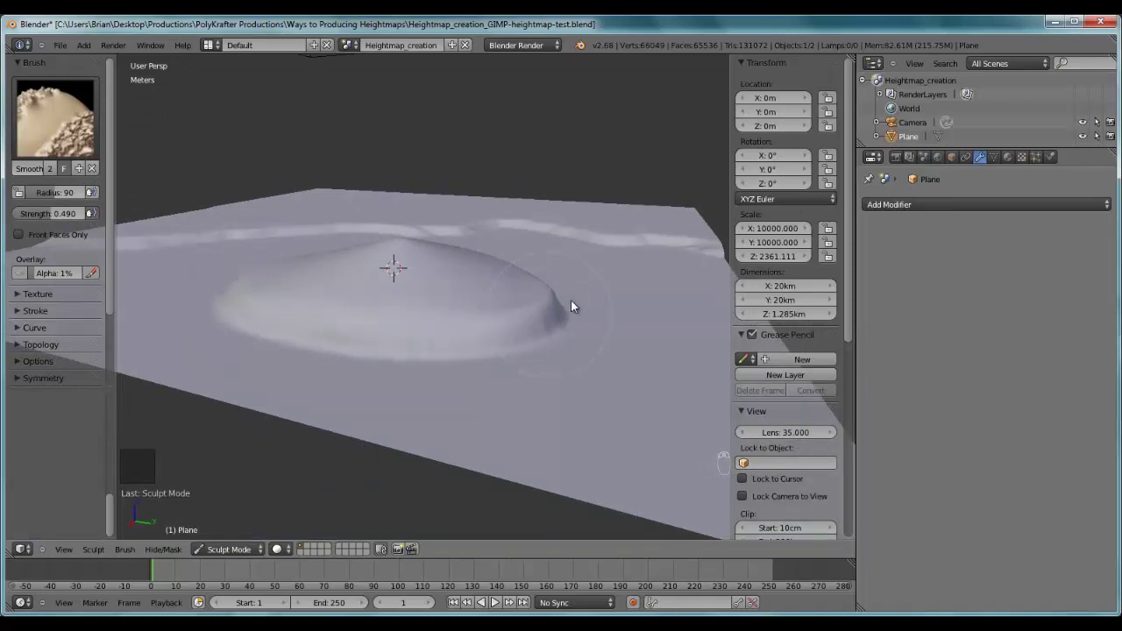
middle_drag(545, 306, 343, 329)
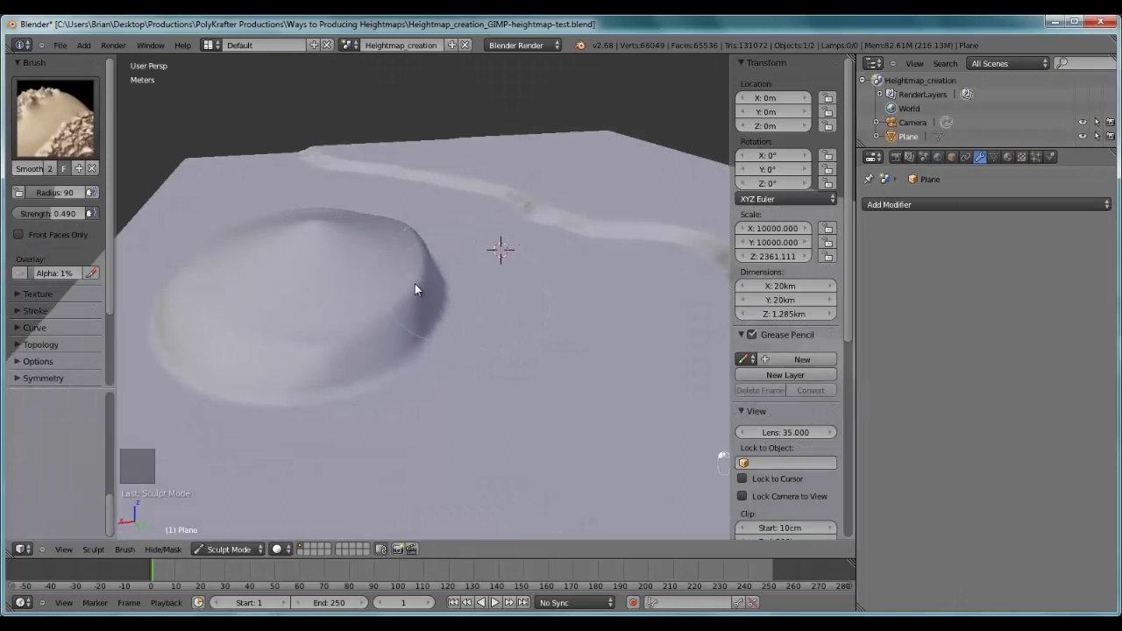
middle_drag(298, 314, 408, 230)
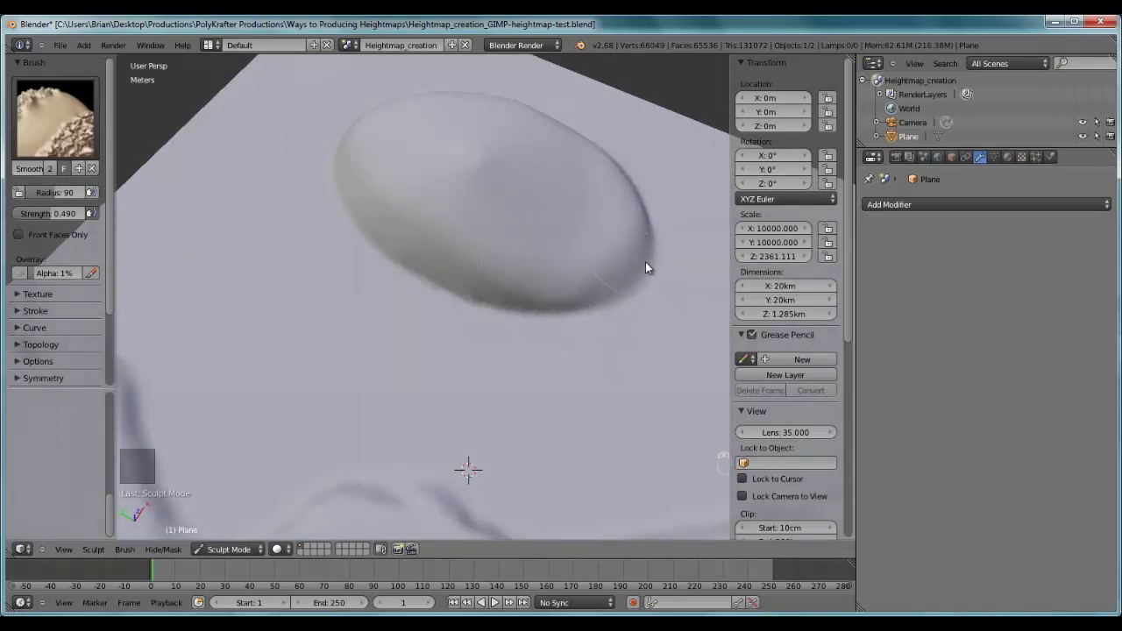
mouse_move(646, 267)
mouse_down()
mouse_move(567, 317)
mouse_move(569, 286)
mouse_move(444, 280)
mouse_move(341, 231)
mouse_up()
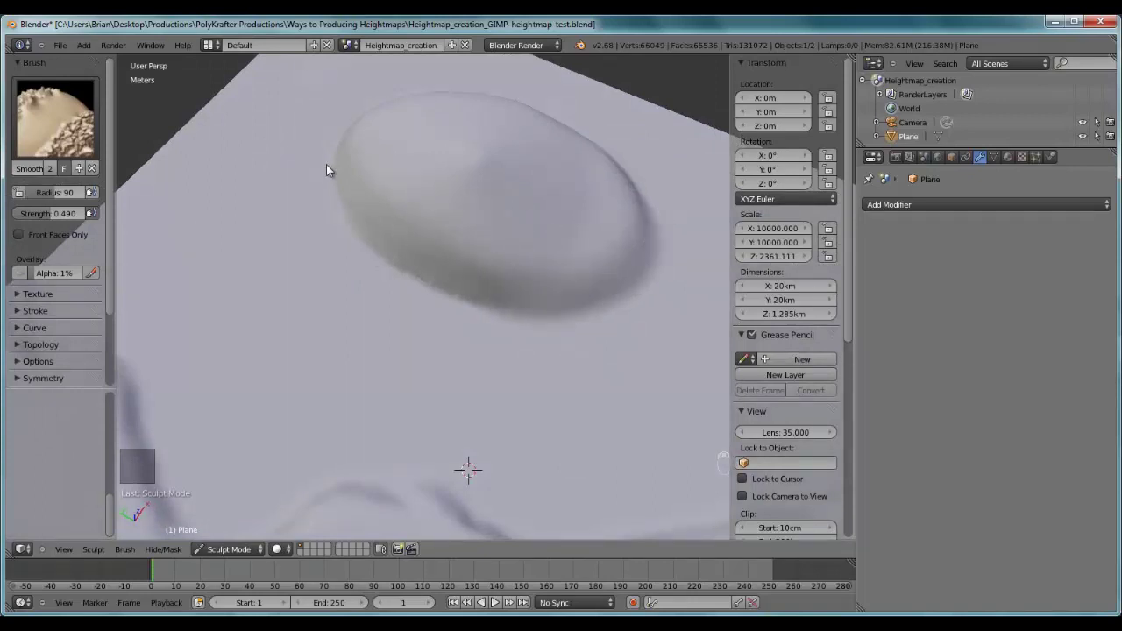
mouse_move(596, 158)
middle_down()
mouse_move(400, 210)
mouse_move(362, 113)
mouse_move(596, 276)
mouse_move(498, 319)
mouse_move(494, 269)
middle_up()
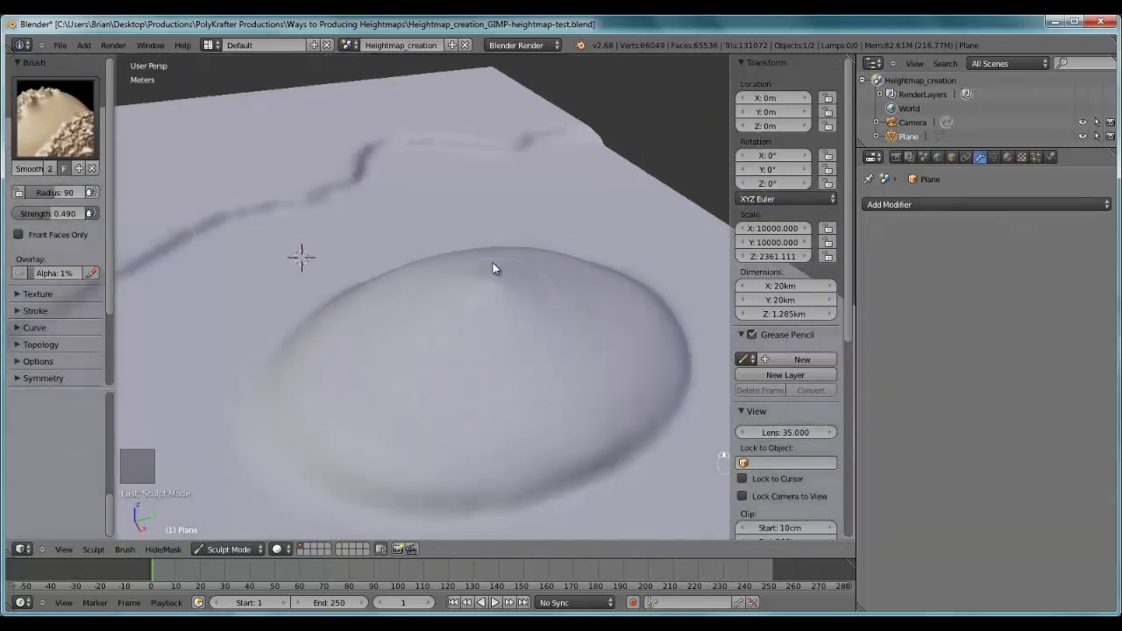
Smooth down the hill's pointed peak and blend its flanks into the surrounding plain
mouse_move(493, 268)
mouse_down()
mouse_move(452, 305)
mouse_move(512, 292)
mouse_move(487, 341)
mouse_move(515, 355)
mouse_up()
middle_drag(514, 354, 511, 310)
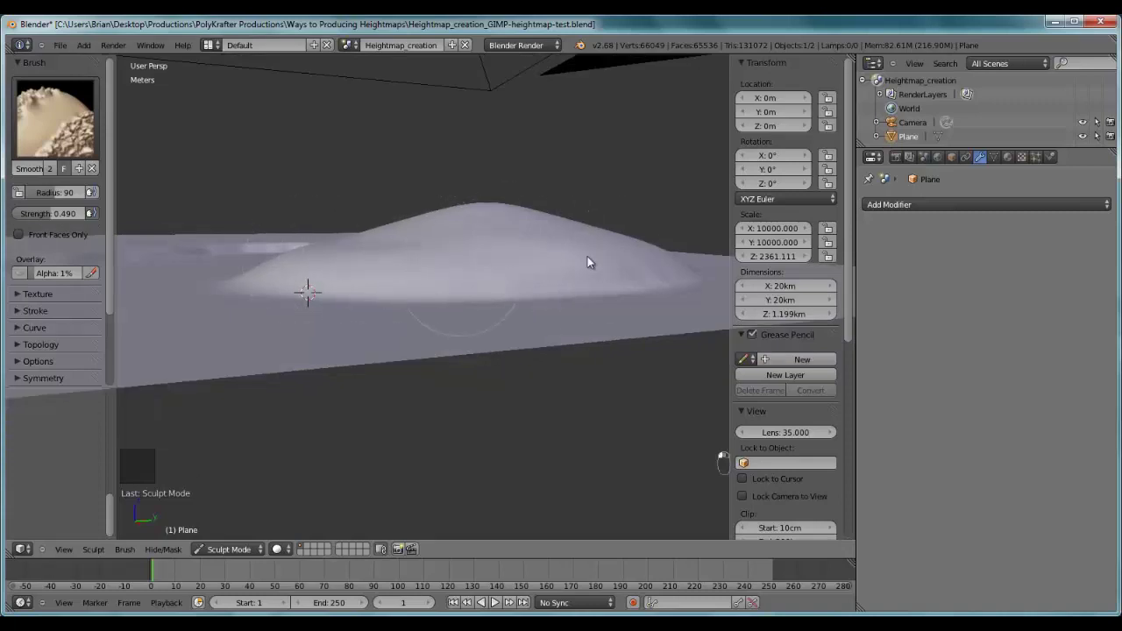
mouse_move(587, 256)
mouse_down()
mouse_move(677, 264)
mouse_move(563, 298)
mouse_up()
middle_drag(563, 293, 527, 302)
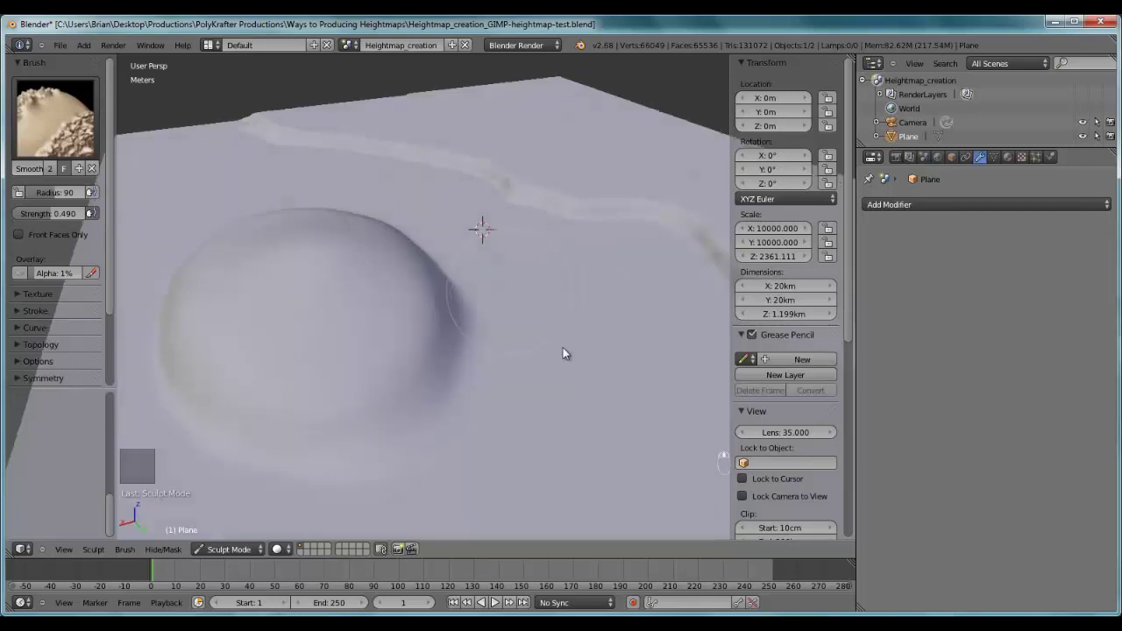
middle_drag(564, 350, 596, 288)
mouse_move(514, 255)
middle_down()
mouse_move(361, 243)
mouse_move(503, 199)
middle_up()
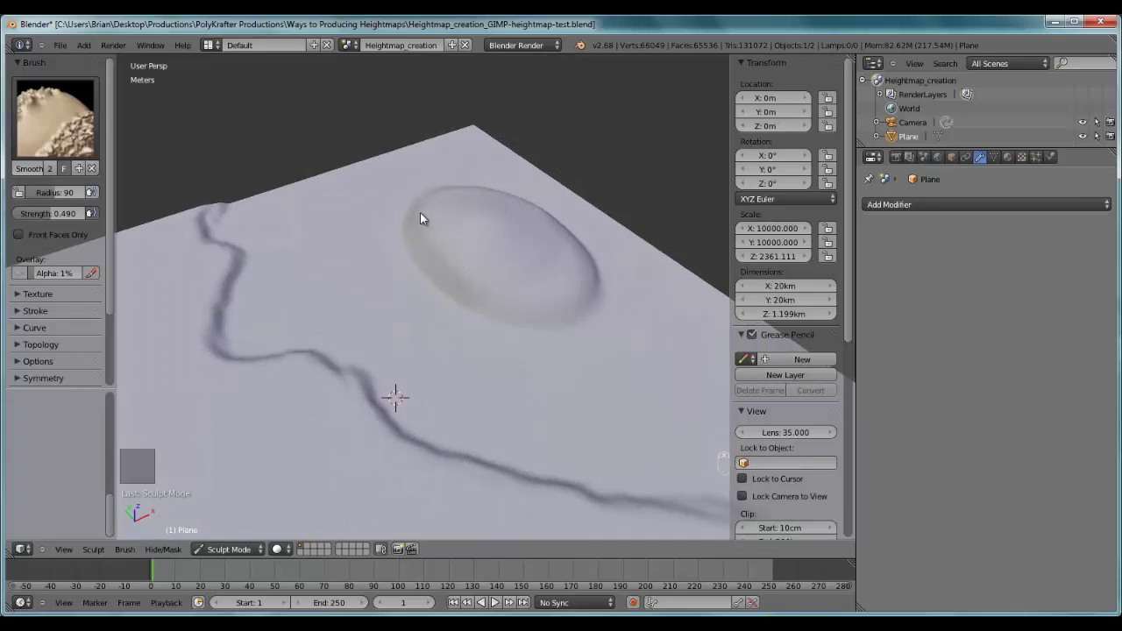
Round off the hill's summit and upper slopes with further Smooth brush strokes
mouse_move(430, 233)
middle_down()
mouse_move(409, 262)
mouse_move(418, 291)
mouse_move(431, 202)
mouse_move(466, 268)
mouse_move(446, 240)
mouse_move(364, 264)
mouse_move(533, 257)
mouse_move(568, 271)
middle_up()
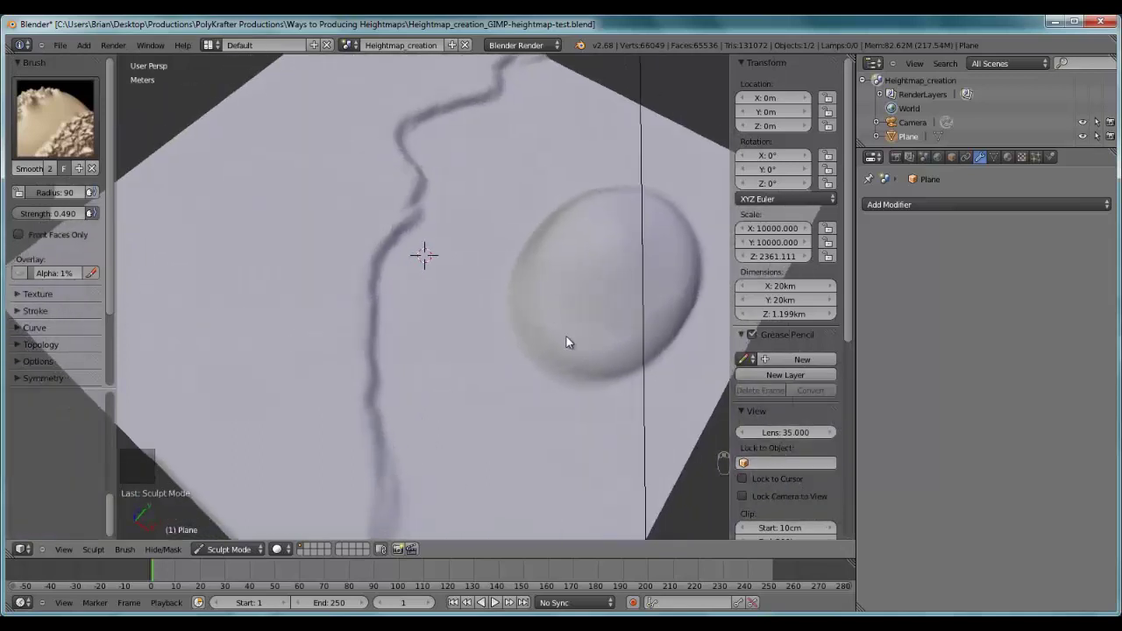
middle_drag(639, 220, 573, 240)
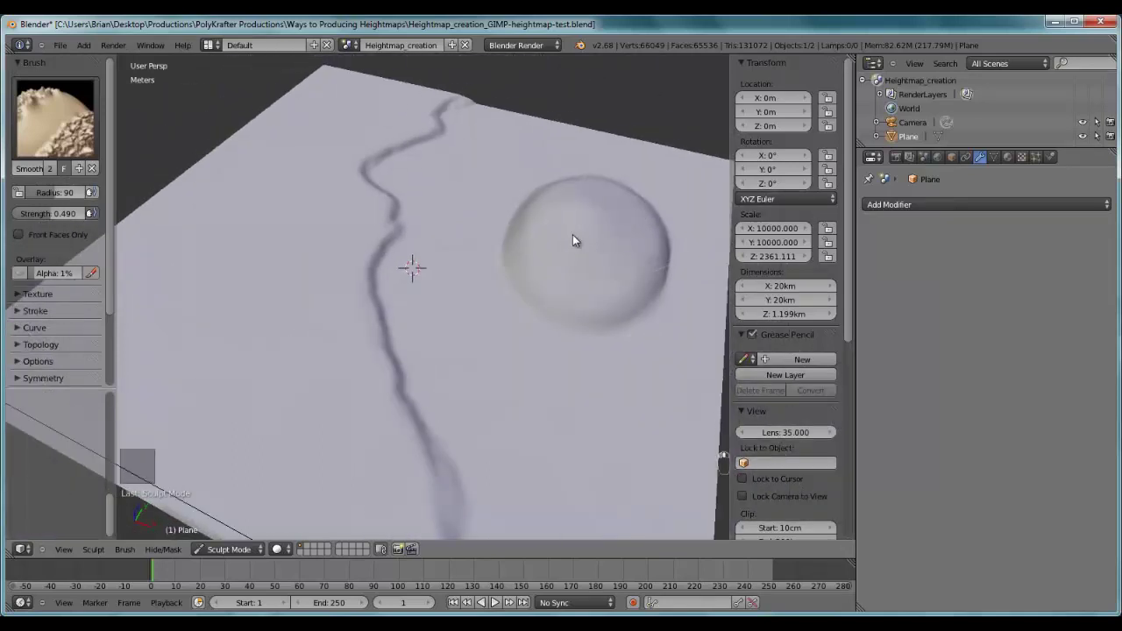
middle_drag(581, 281, 496, 224)
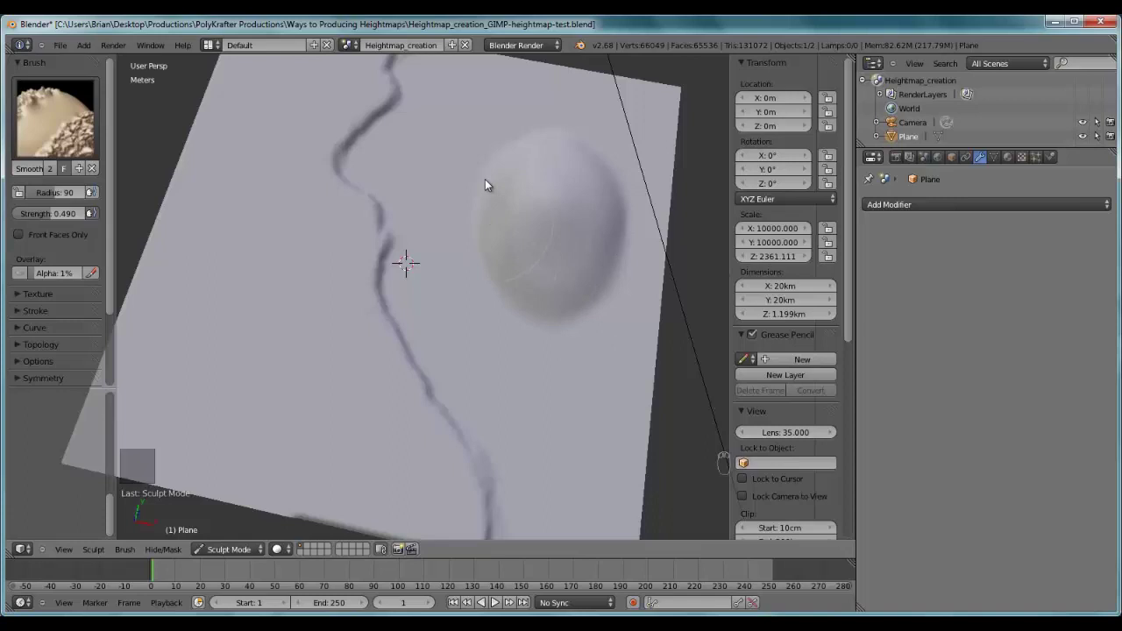
drag(552, 181, 516, 164)
mouse_move(521, 321)
middle_down()
mouse_move(483, 210)
mouse_move(490, 251)
middle_up()
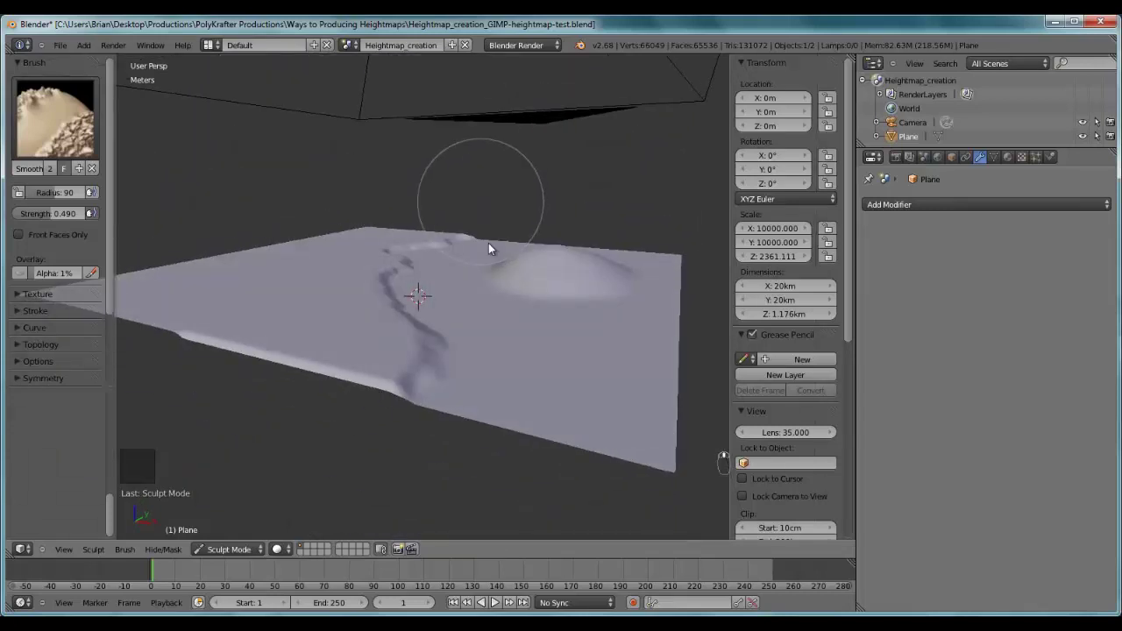
click(215, 549)
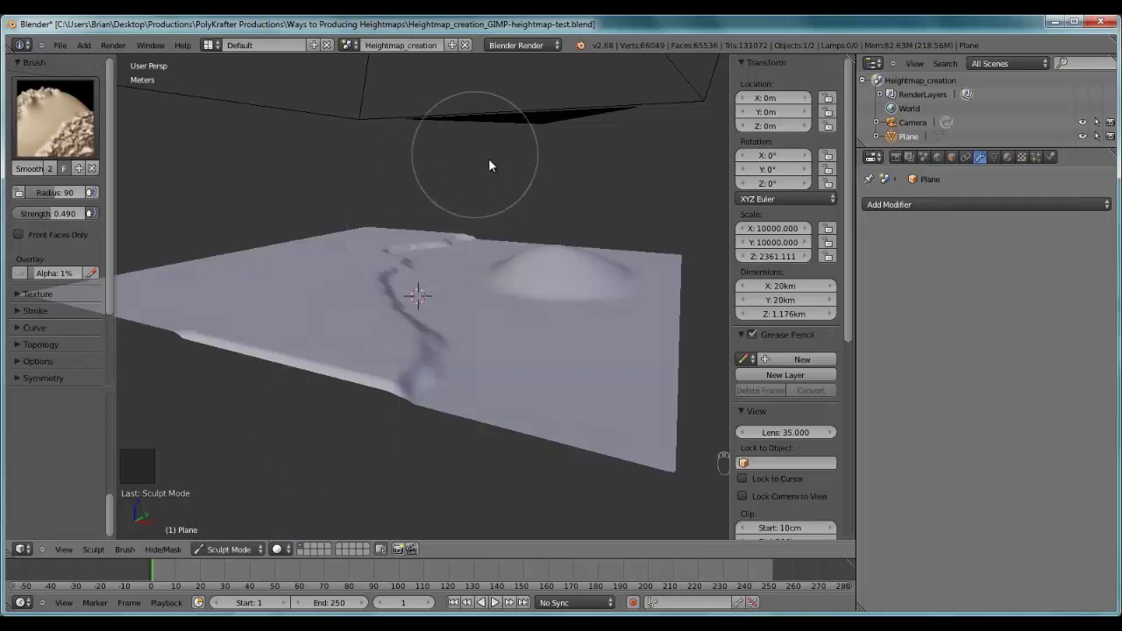
mouse_move(488, 163)
middle_down()
mouse_move(510, 231)
mouse_move(511, 303)
mouse_move(549, 238)
middle_up()
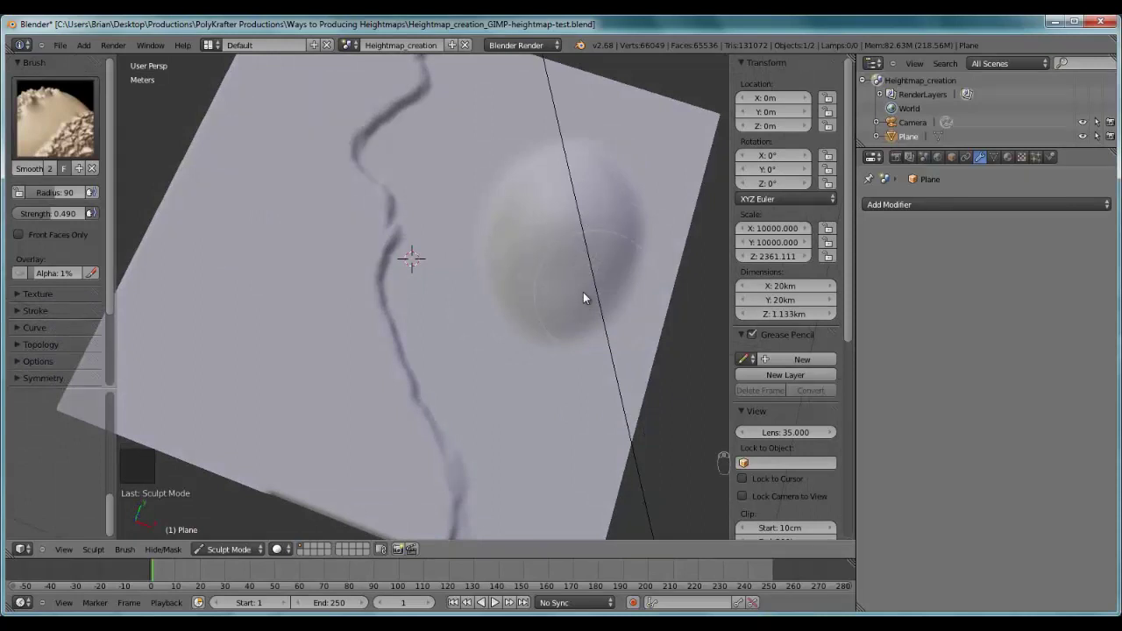
middle_drag(481, 281, 561, 265)
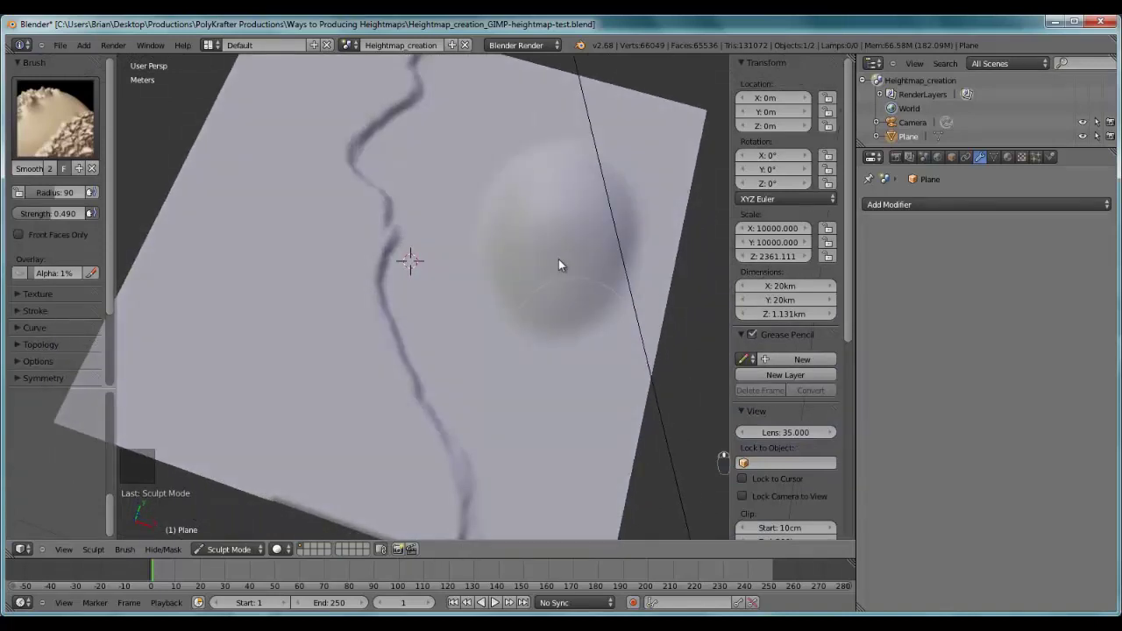
Choose the Flatten/Contrast brush and flatten the top of the hill from the top view
click(60, 123)
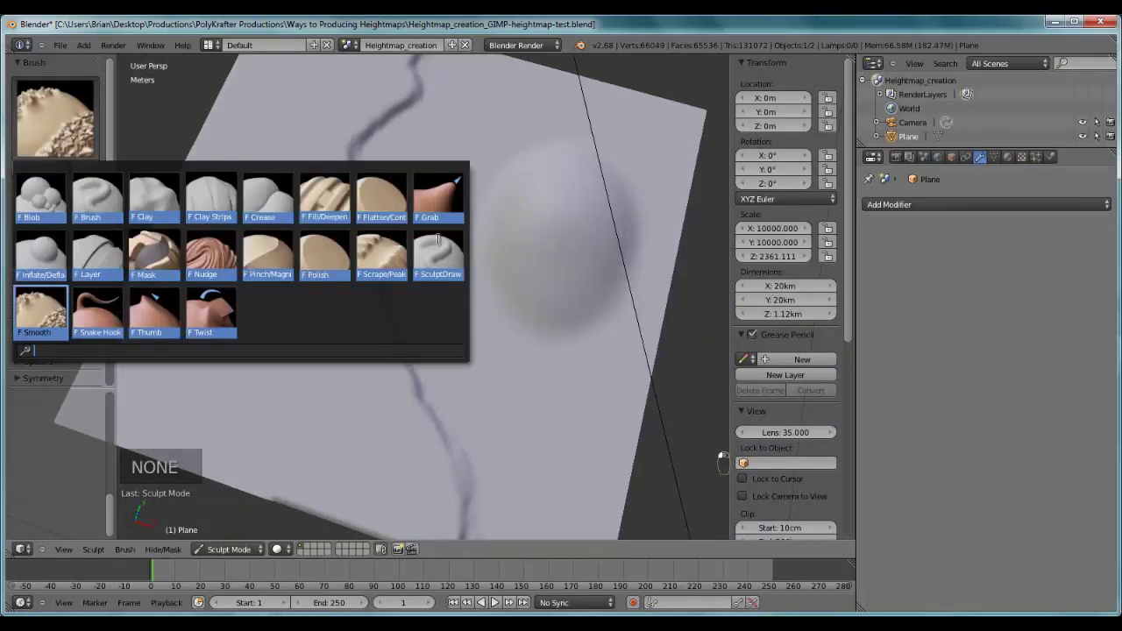
click(402, 197)
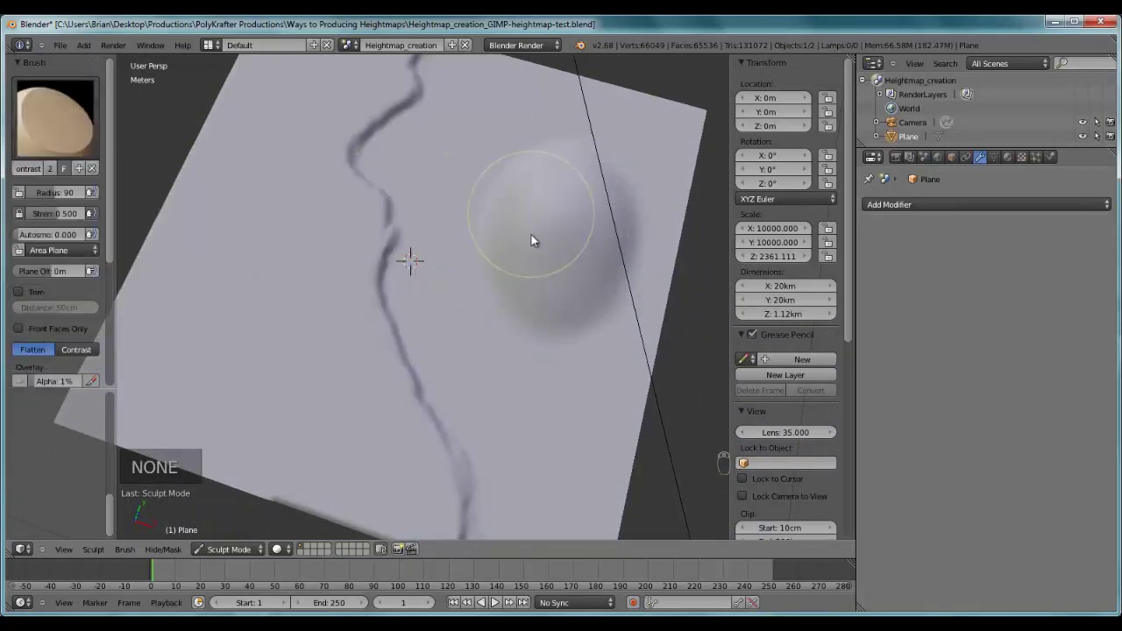
scroll(532, 232, up, 3)
key(KP_7)
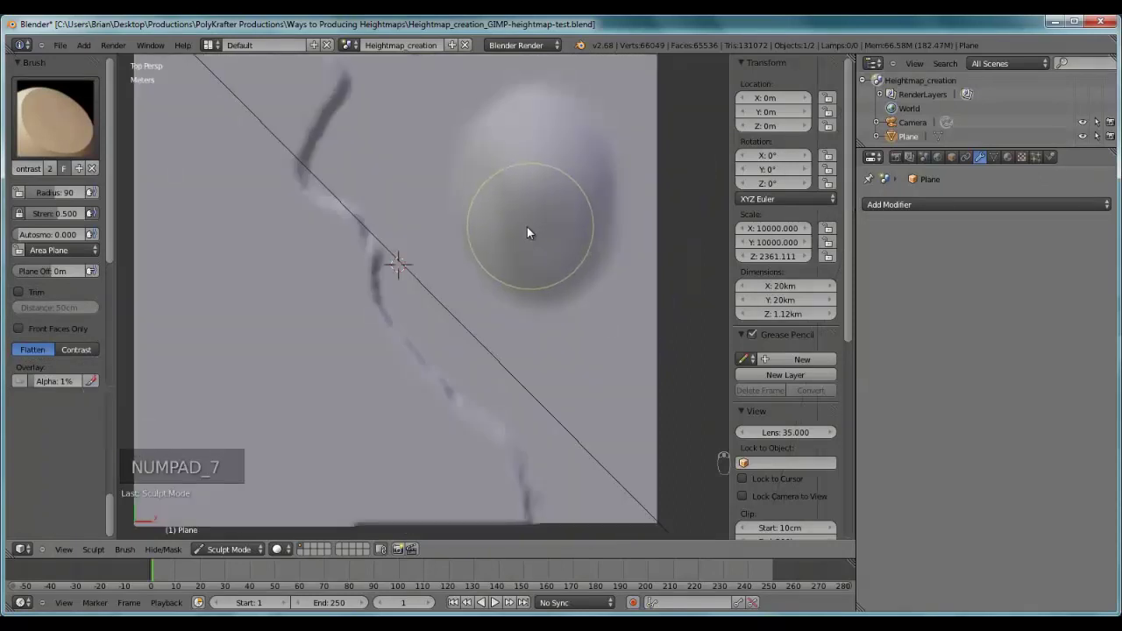
drag(555, 185, 518, 176)
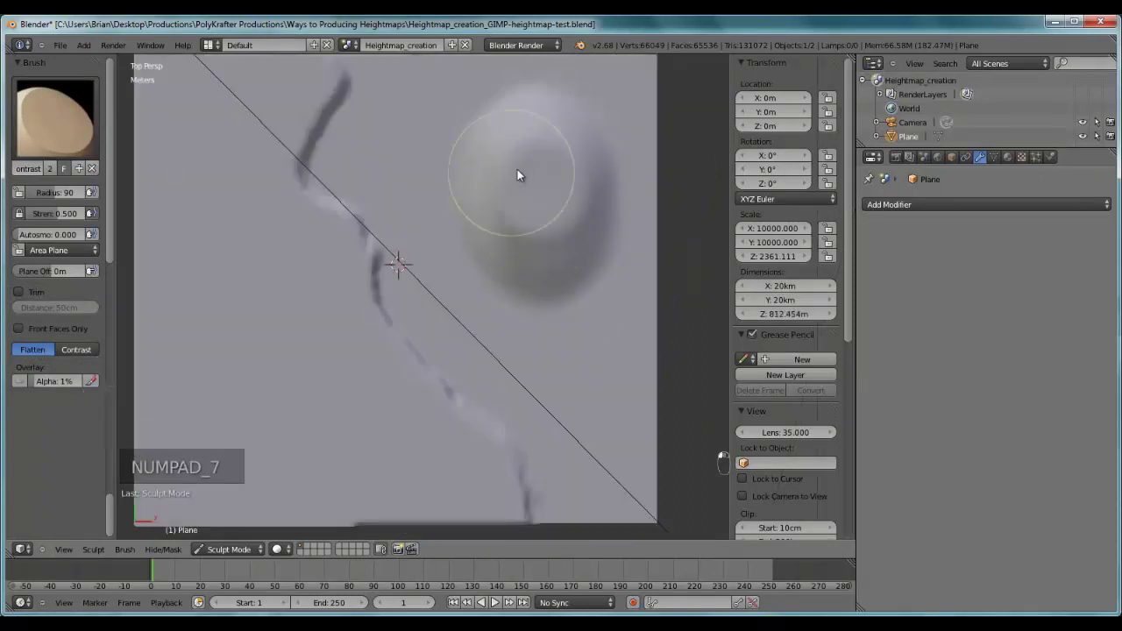
Switch back to the Smooth brush and soften the edges of the flattened hilltop
click(67, 112)
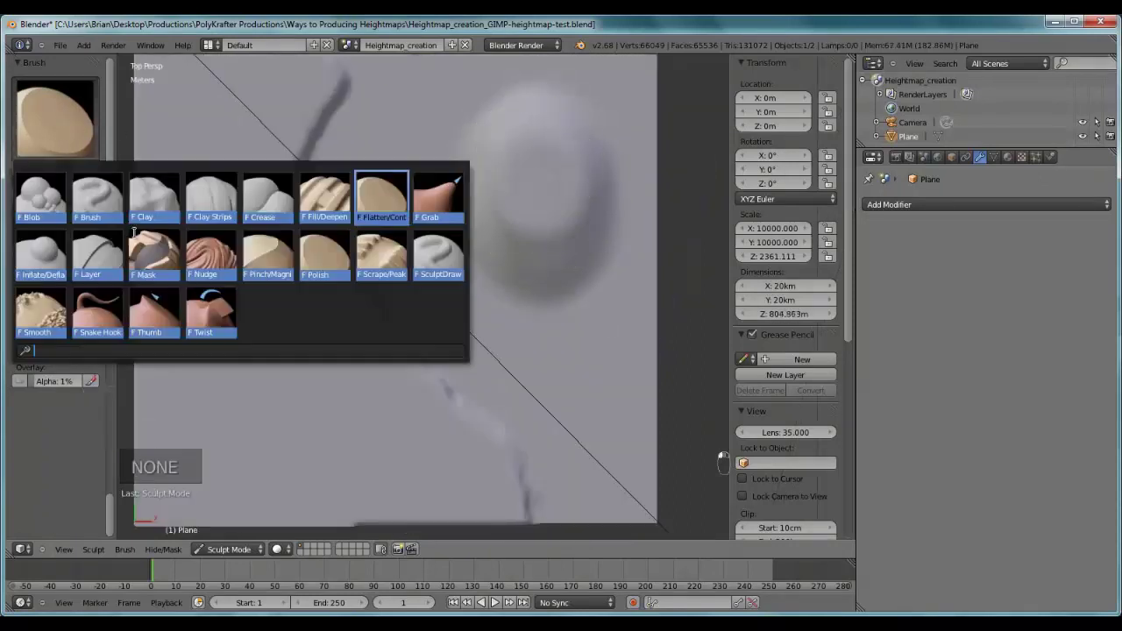
click(42, 312)
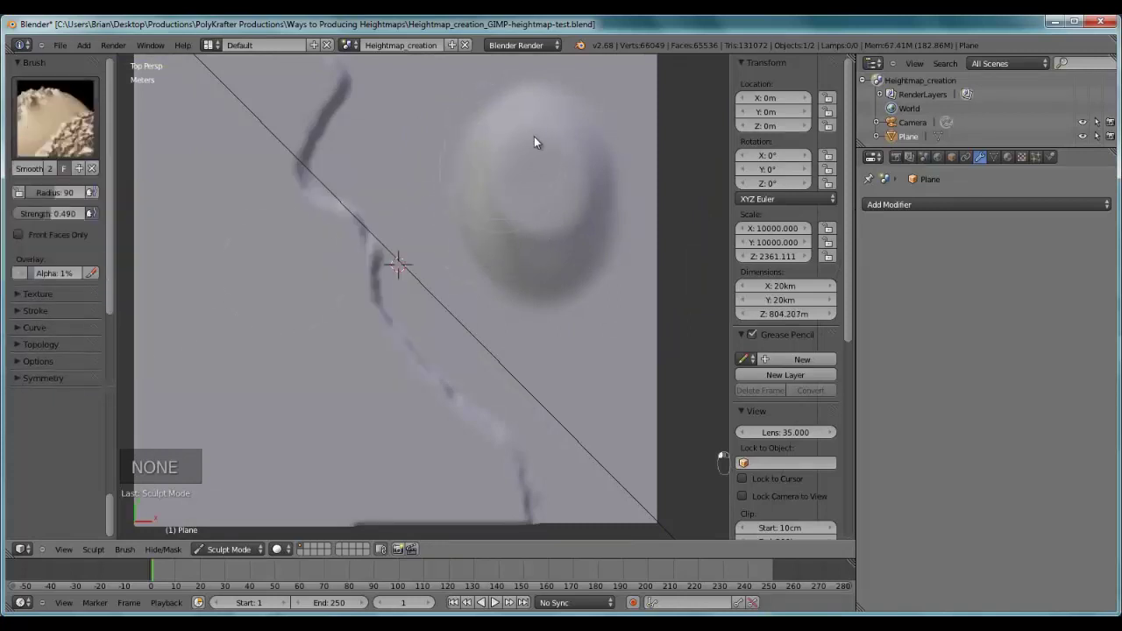
mouse_move(584, 188)
mouse_down()
mouse_move(568, 227)
mouse_move(535, 224)
mouse_move(491, 180)
mouse_move(530, 241)
mouse_move(507, 237)
mouse_move(531, 239)
mouse_move(552, 294)
mouse_up()
mouse_move(552, 301)
middle_down()
mouse_move(544, 183)
mouse_move(609, 265)
mouse_move(462, 235)
mouse_move(372, 268)
mouse_move(445, 313)
mouse_move(393, 293)
mouse_move(354, 301)
mouse_move(543, 286)
mouse_move(553, 355)
mouse_move(466, 274)
mouse_move(473, 304)
mouse_move(483, 293)
middle_up()
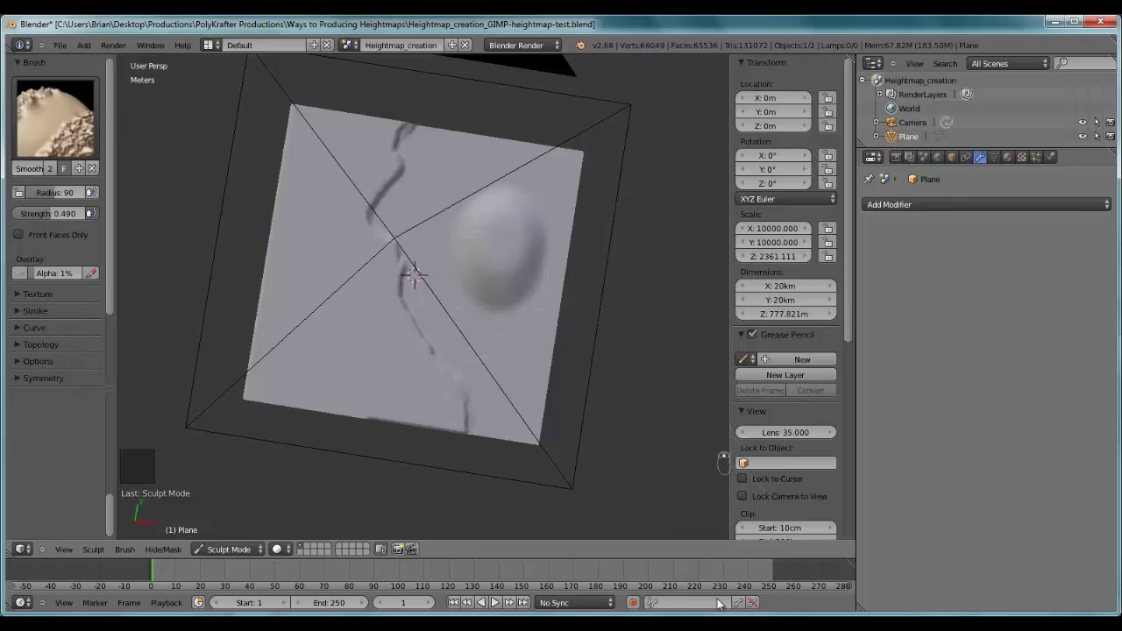
Compare the painted heightmap in GIMP with the sculpted terrain in Blender, examining the ridge line and smoothed hill from several angles
key(alt+Tab)
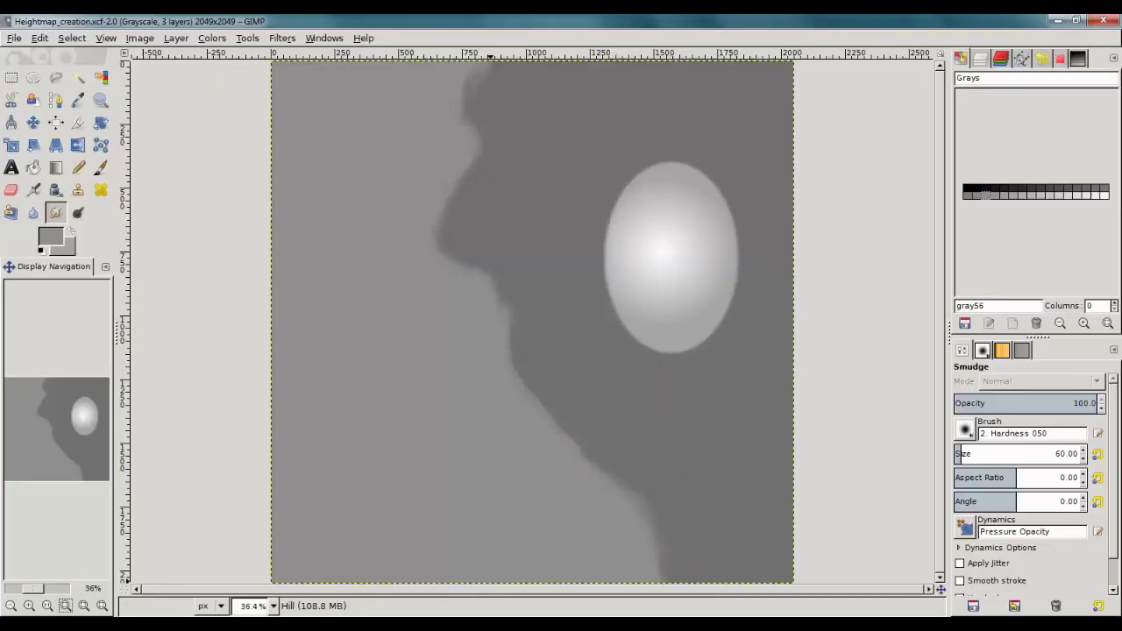
key(alt+Tab)
scroll(453, 334, up, 8)
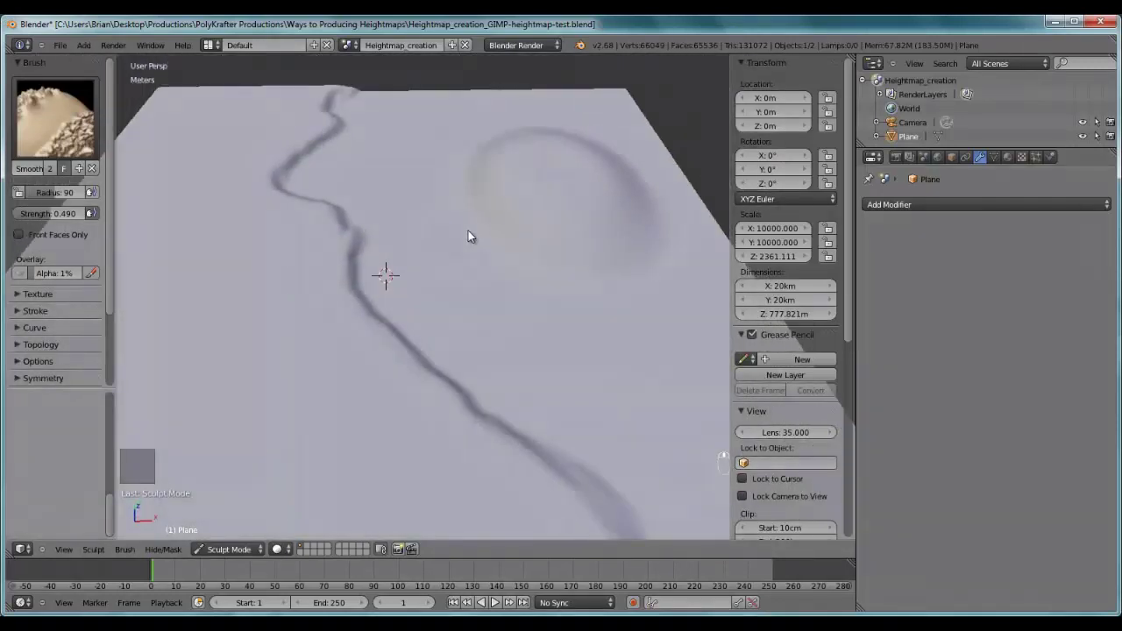
mouse_move(468, 236)
middle_down()
mouse_move(420, 201)
mouse_move(389, 198)
middle_up()
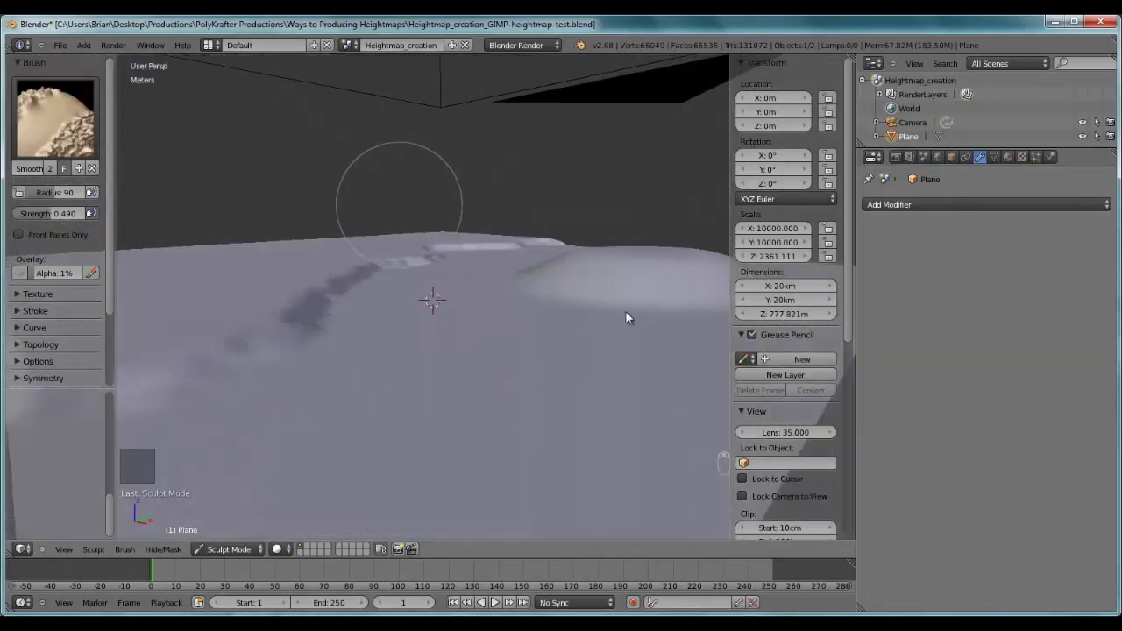
key(alt+Tab)
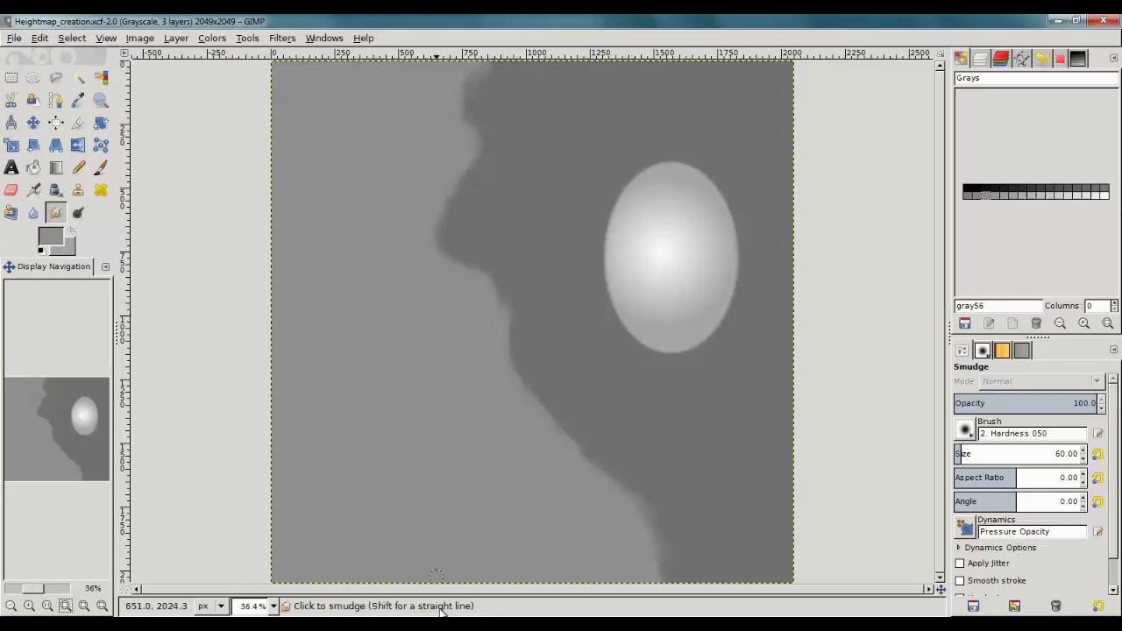
key(alt+Tab)
middle_drag(446, 243, 476, 295)
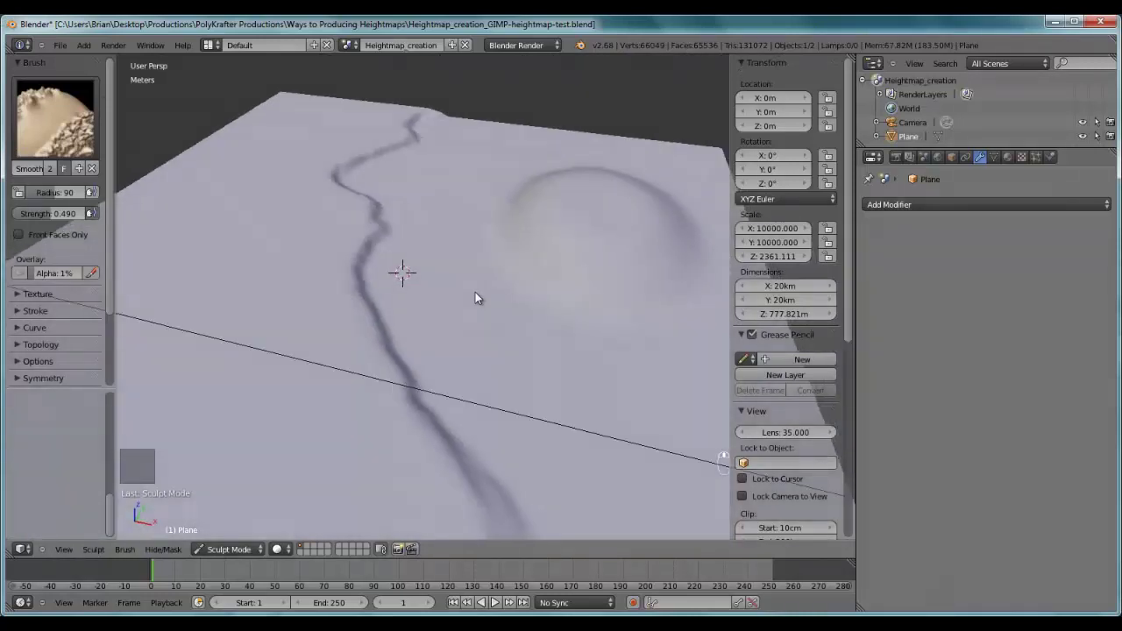
middle_drag(531, 260, 520, 235)
scroll(521, 234, down, 2)
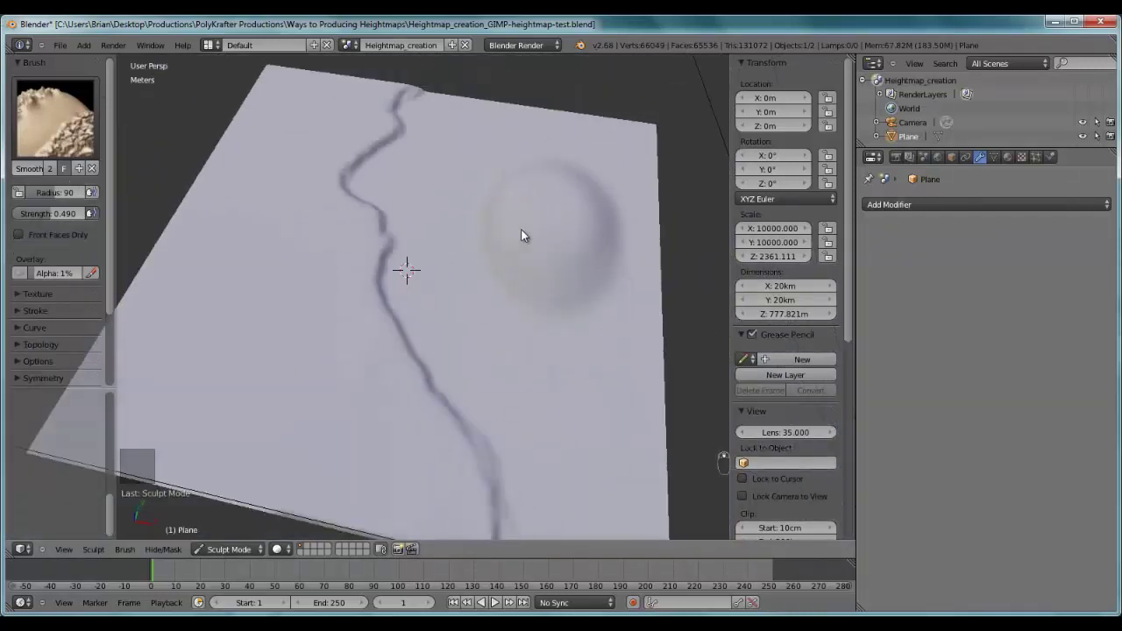
Render the sculpted terrain through the camera as a grayscale heightmap
key(F12)
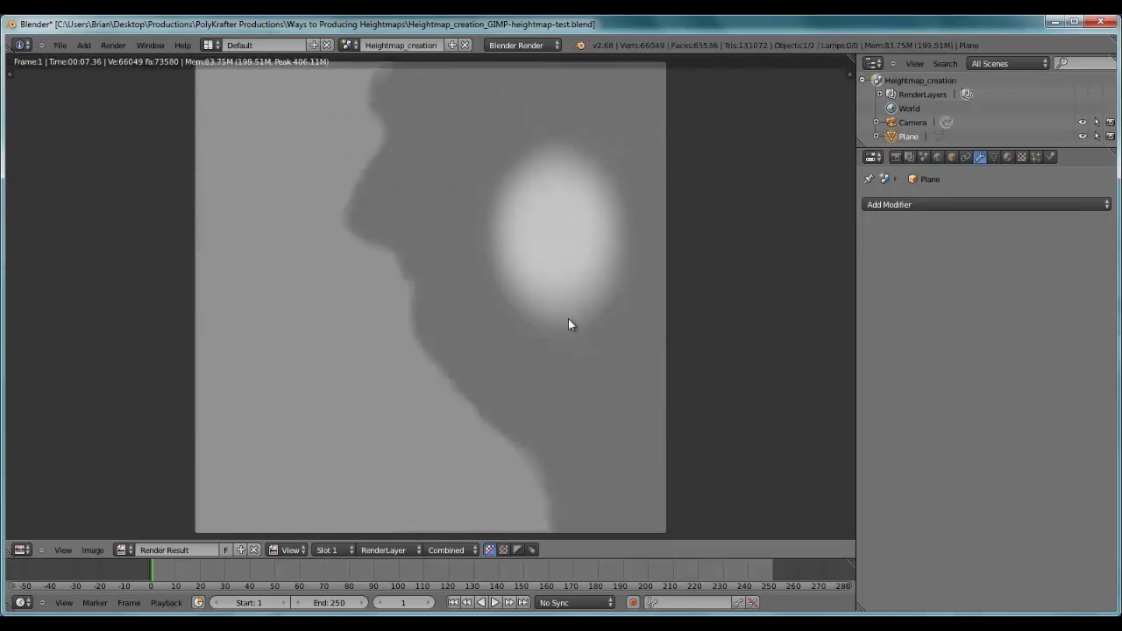
click(92, 549)
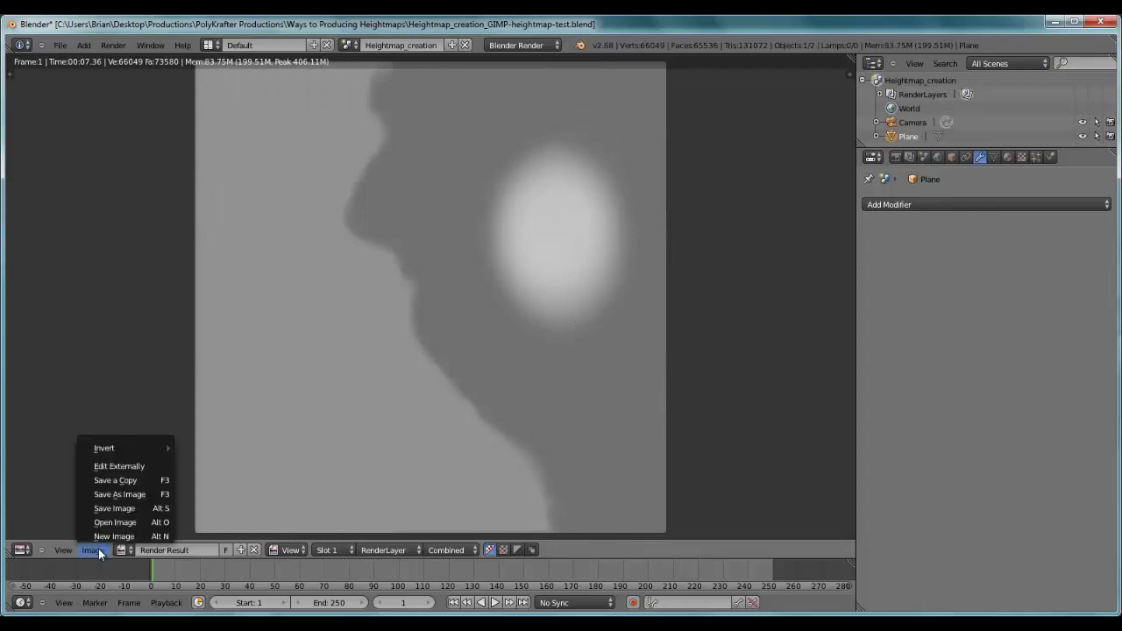
Assign the existing Heightmap_from_GIMP texture to the Smooth brush to show its preview beside the render
click(1020, 158)
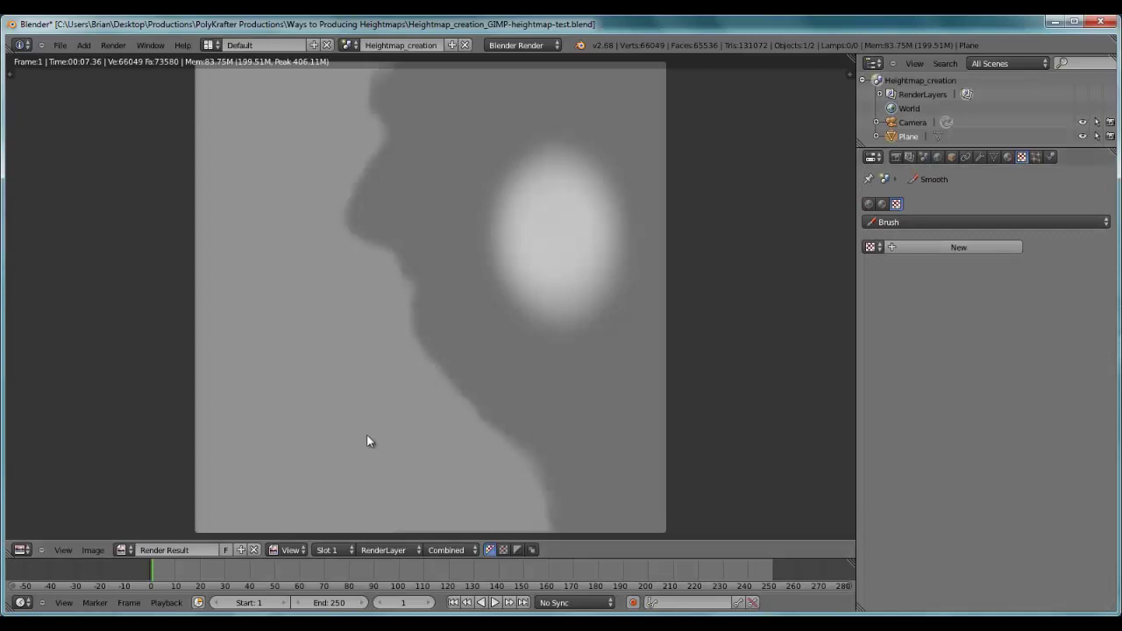
click(871, 247)
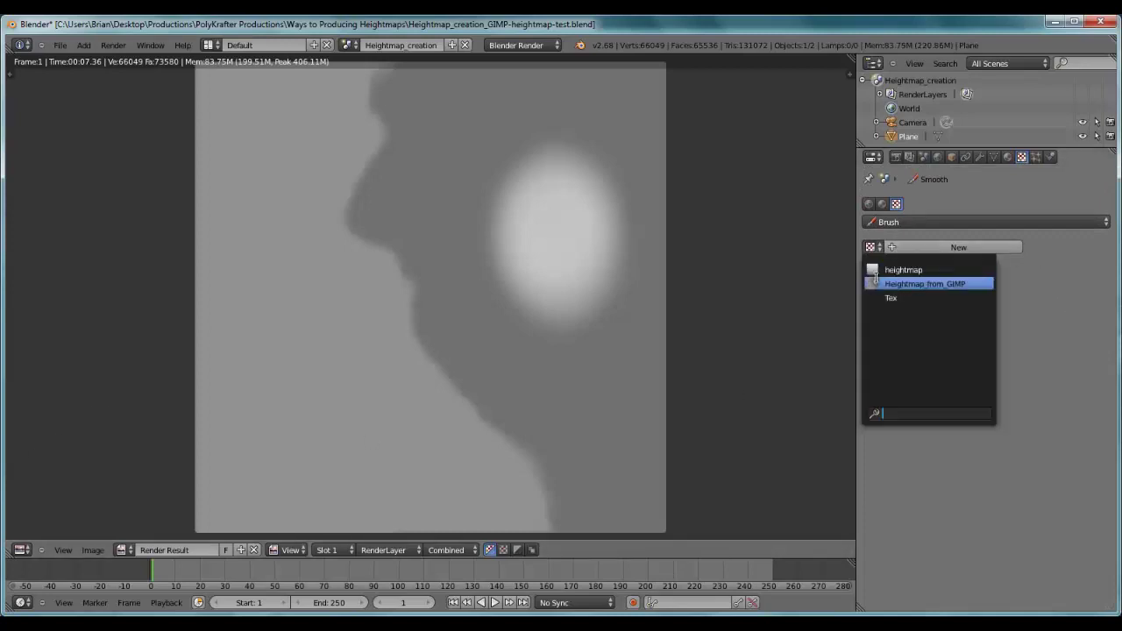
click(920, 283)
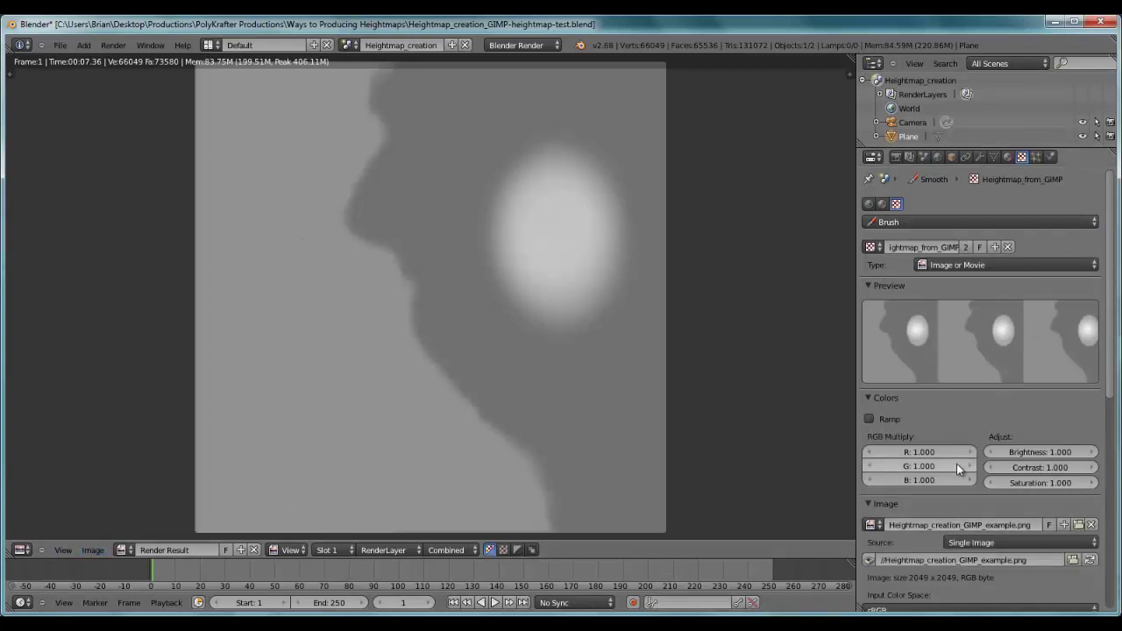
Start saving the render as an image, replacing the file name's ending with "from-GIMP-to-Blender"
click(93, 550)
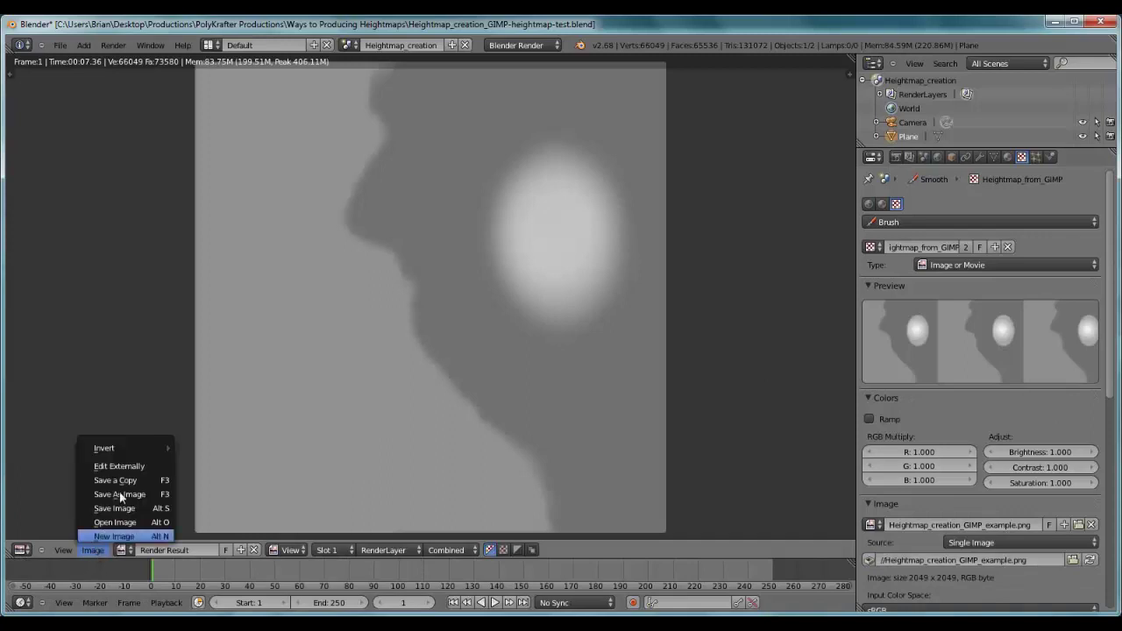
click(123, 493)
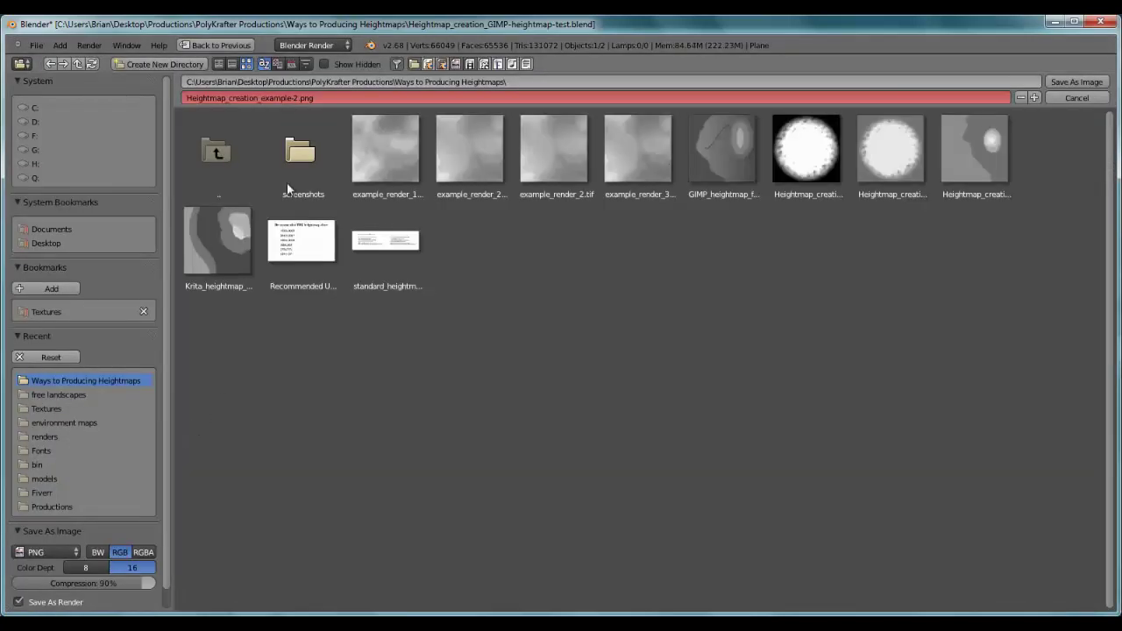
click(298, 97)
drag(299, 98, 263, 98)
text(from G)
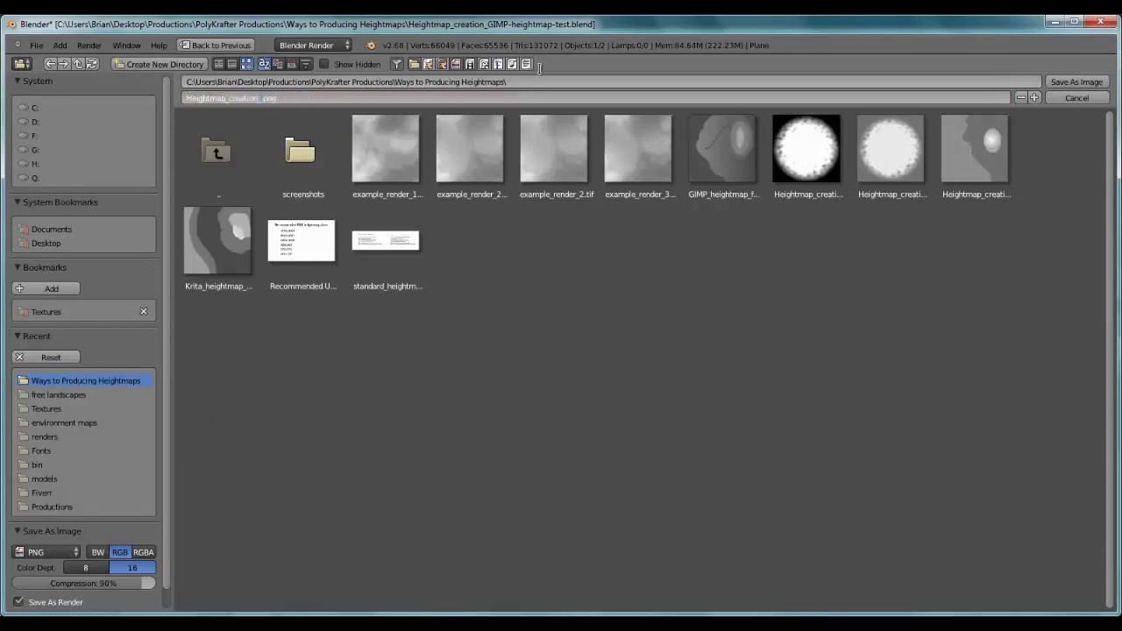
text(IMP-to)
text(-Blender)
Change the file name to Heightmap_creation_from-Blender-to-GIMP.png and save the rendered heightmap in the Ways to Producing Heightmaps folder
key(ctrl+shift+Left)
key(ctrl+shift+Left)
key(ctrl+shift+Left)
key(ctrl+shift+Left)
key(ctrl+shift+Left)
key(BackSpace)
text(Blander-to)
text(GIMP)
key(Return)
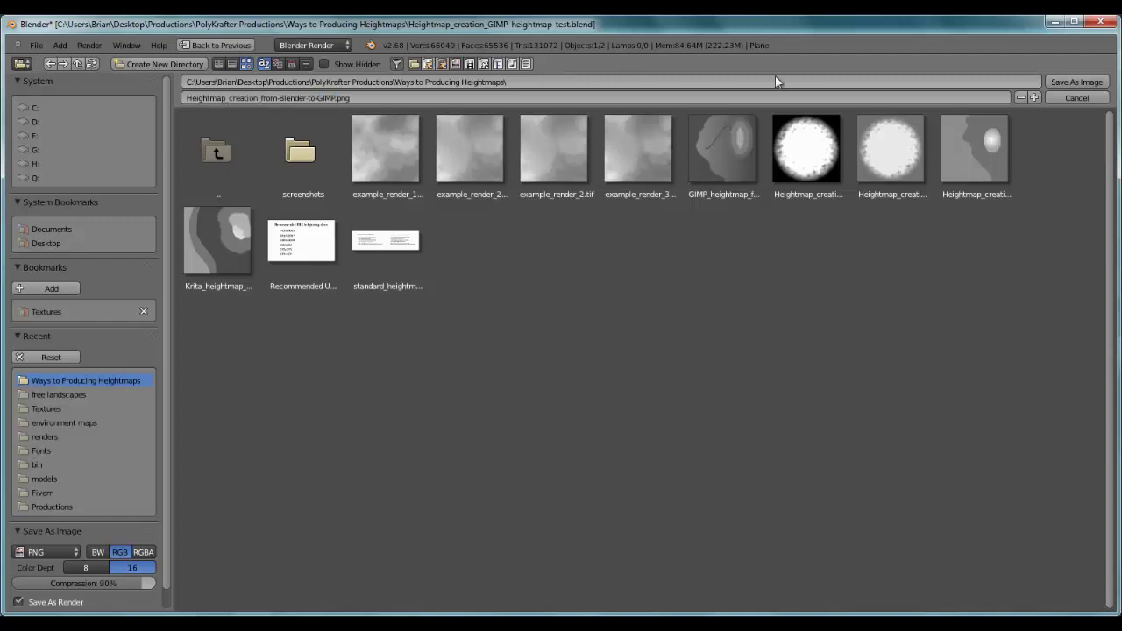
click(1076, 81)
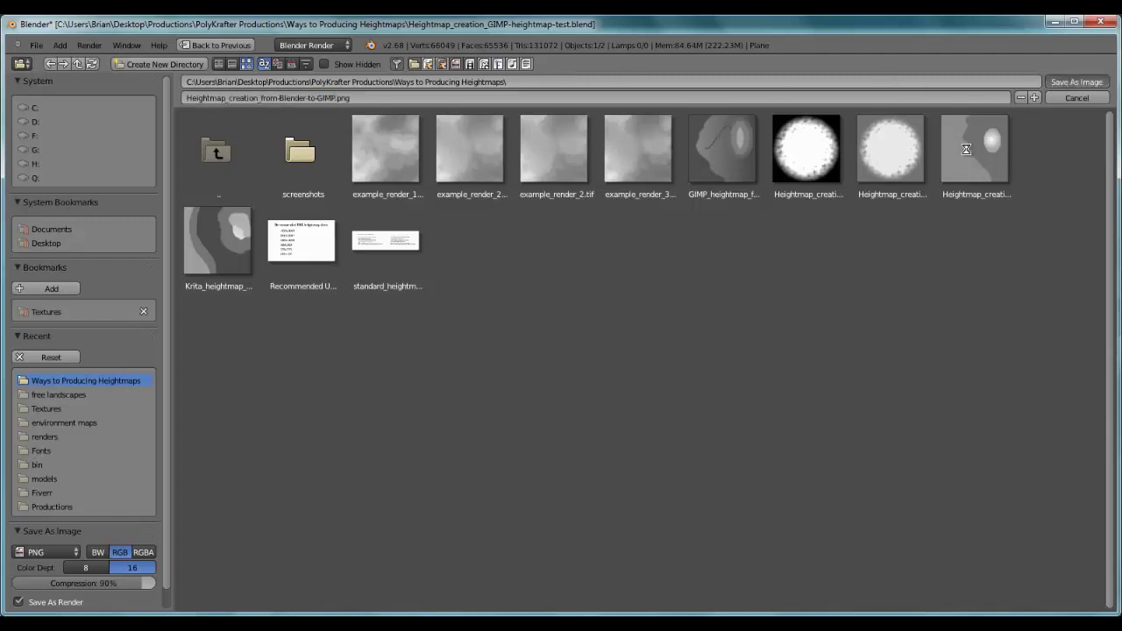